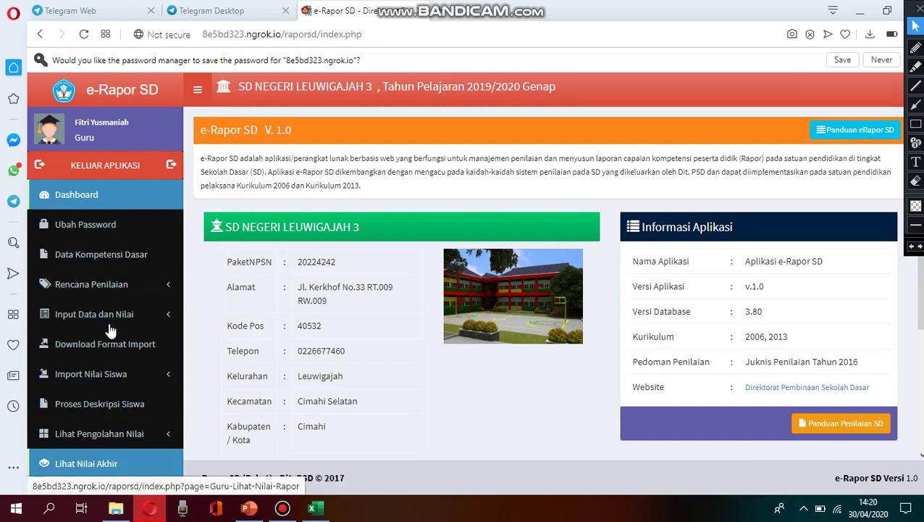
# Open the basic competency data (Data Kompetensi Dasar) for Ilmu Pengetahuan Alam and put it into edit mode
pyautogui.click(125, 261)
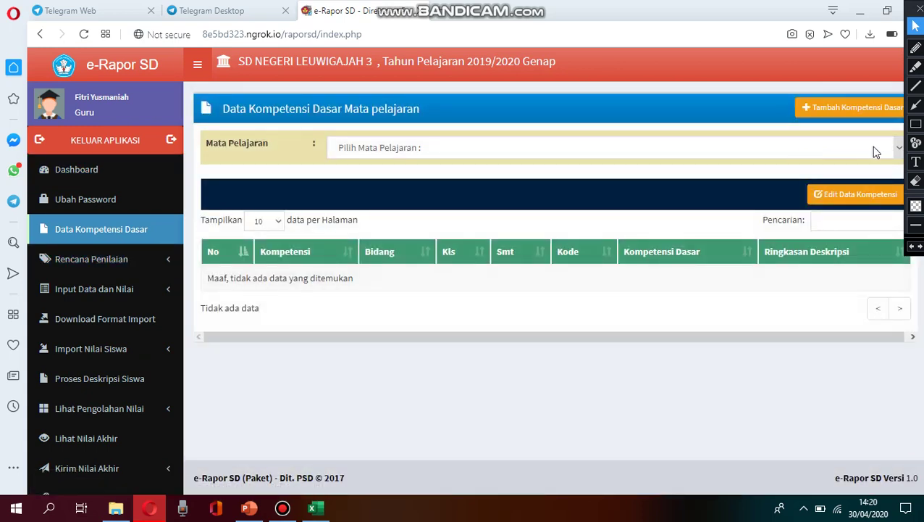
pyautogui.click(897, 152)
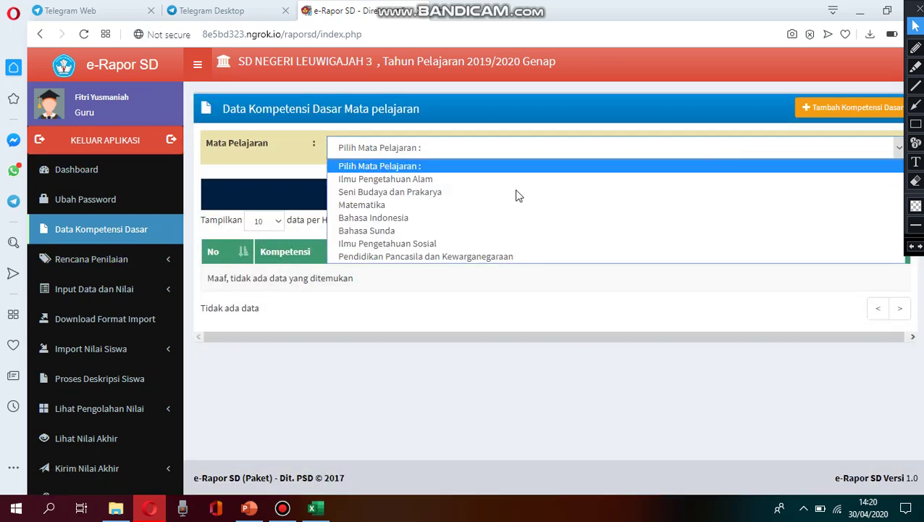
pyautogui.click(511, 180)
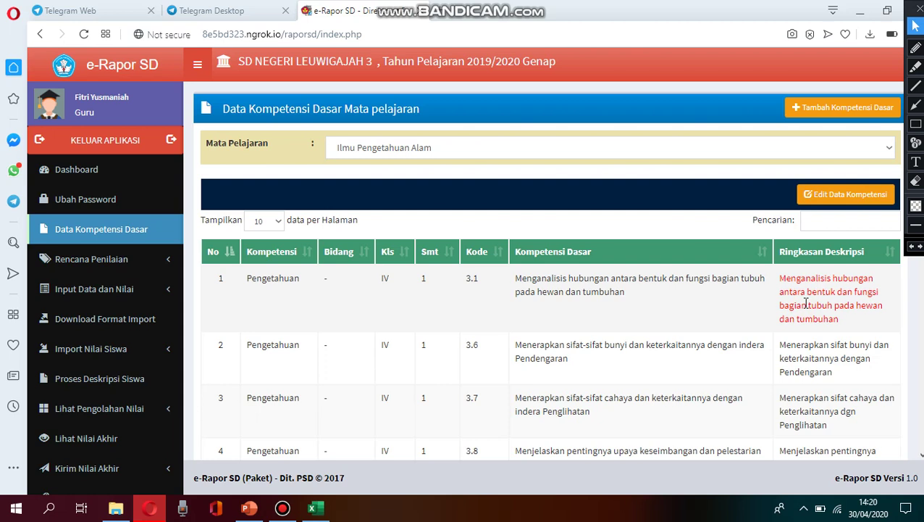
pyautogui.click(840, 201)
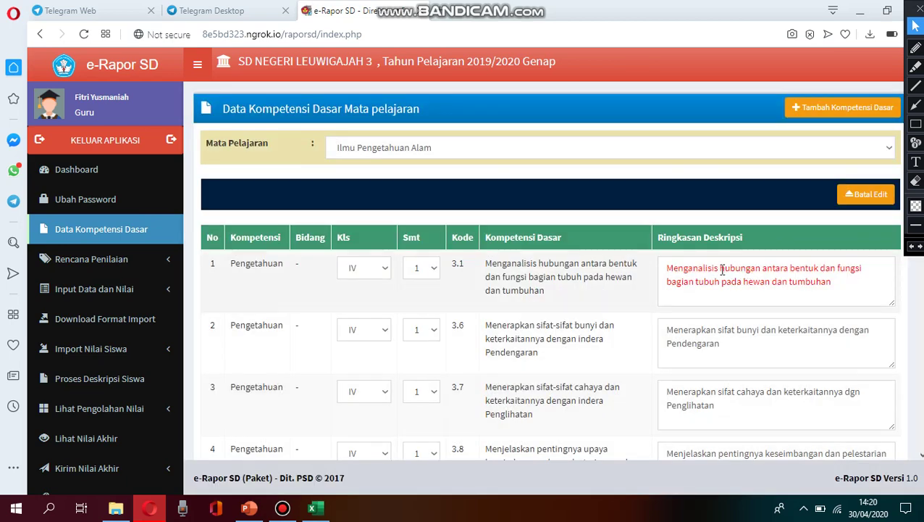
# Shorten the summary description of class IV competency 3.1 to "Menganalisis bentuk dan fungsi bagian tubuh makhluk hidup"
pyautogui.moveTo(722, 269); pyautogui.dragTo(788, 269)
pyautogui.press('BackSpace')
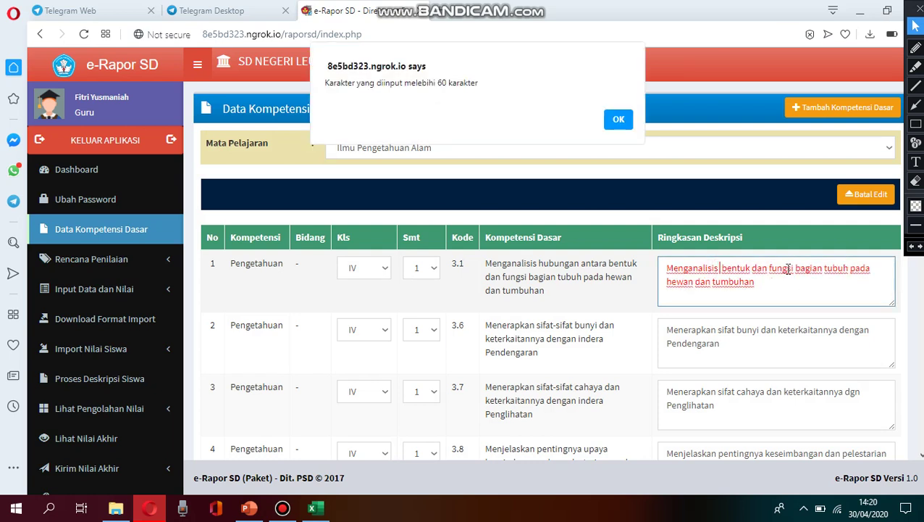
pyautogui.click(617, 117)
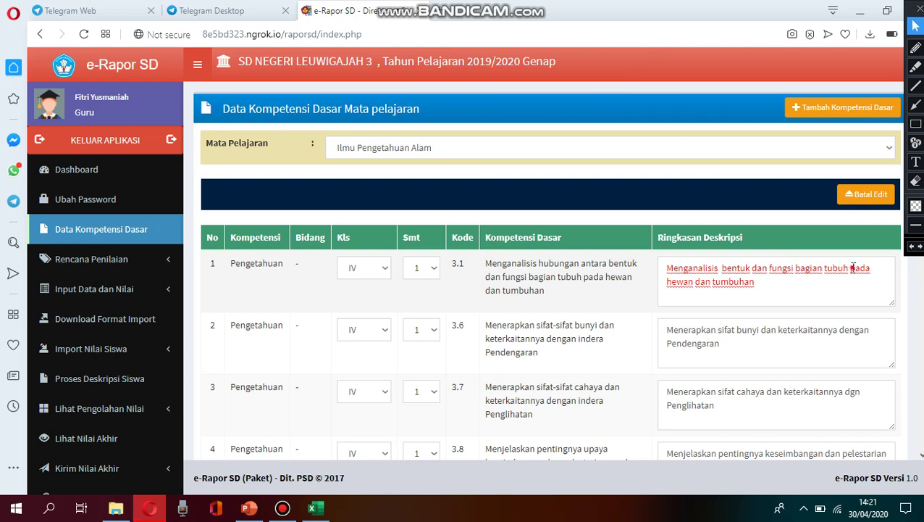
pyautogui.moveTo(854, 268); pyautogui.dragTo(873, 300)
pyautogui.write('MAKHLU')
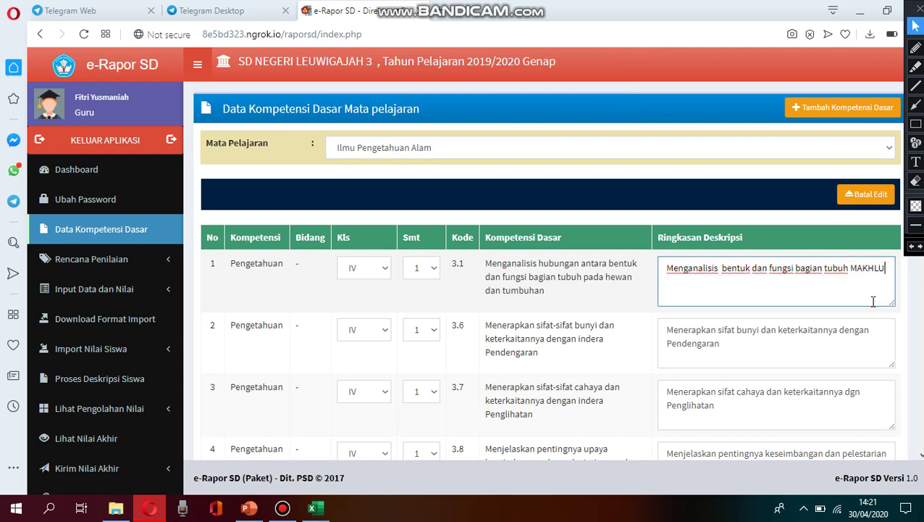
pyautogui.write('K')
pyautogui.press('BackSpace')
pyautogui.press('BackSpace')
pyautogui.press('BackSpace')
pyautogui.press('BackSpace')
pyautogui.press('BackSpace')
pyautogui.press('BackSpace')
pyautogui.write('makhluk hidup')
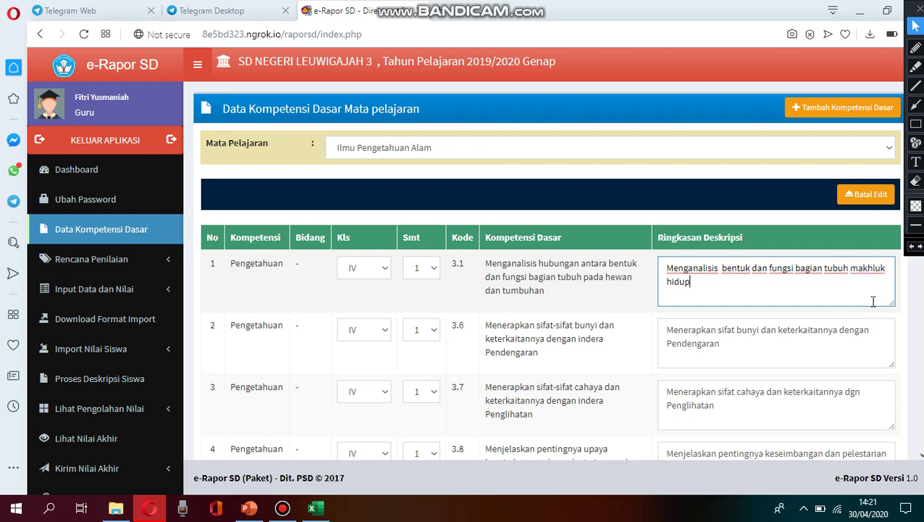
# Examine the class, semester and summary description entries of the remaining Ilmu Pengetahuan Alam competencies
pyautogui.click(871, 339)
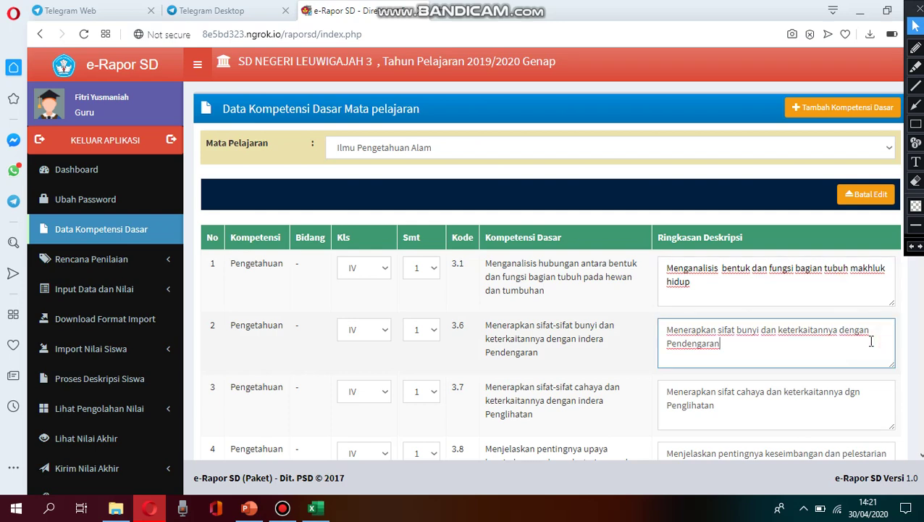
pyautogui.scroll(-3, 551, 275)
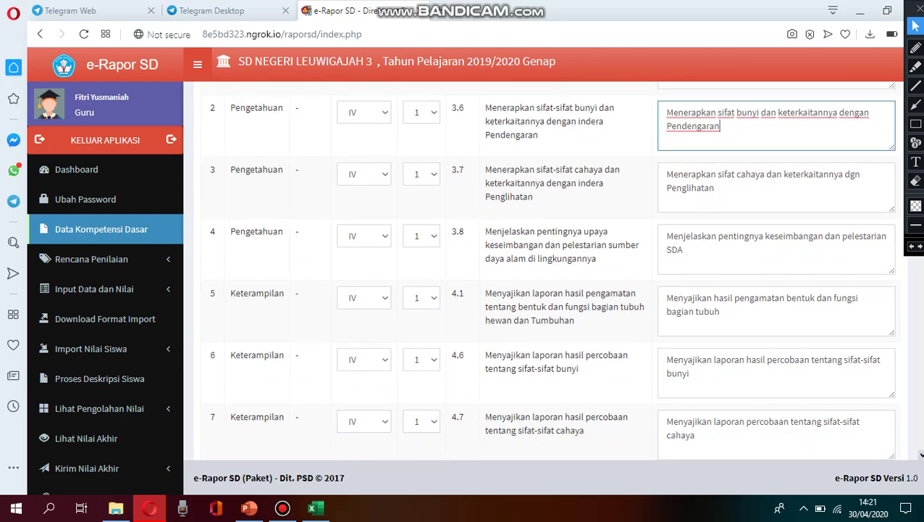
pyautogui.scroll(-2, 551, 275)
pyautogui.scroll(-4, 550, 275)
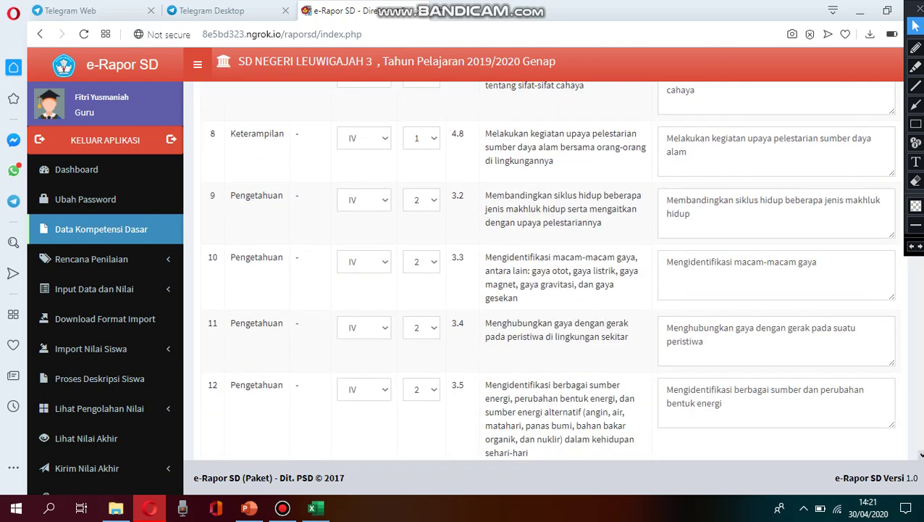
pyautogui.scroll(-4, 853, 392)
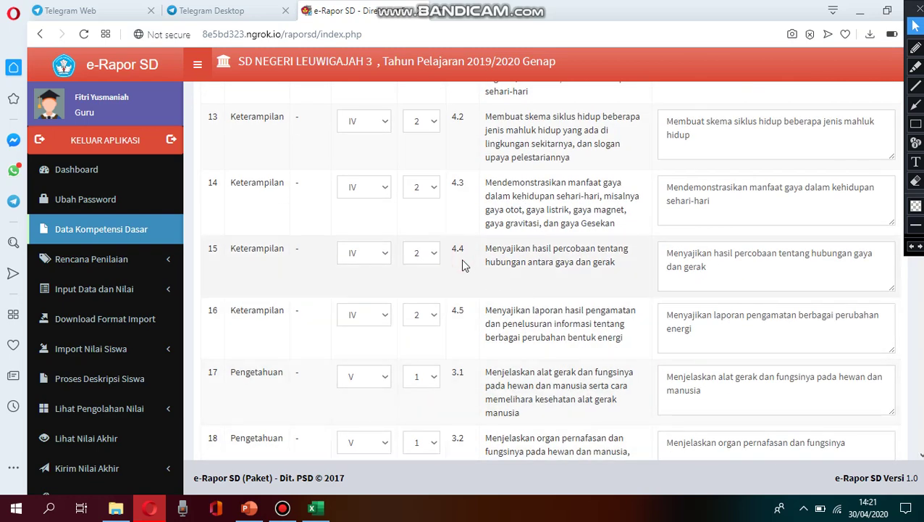
pyautogui.scroll(2, 463, 265)
pyautogui.scroll(10, 463, 265)
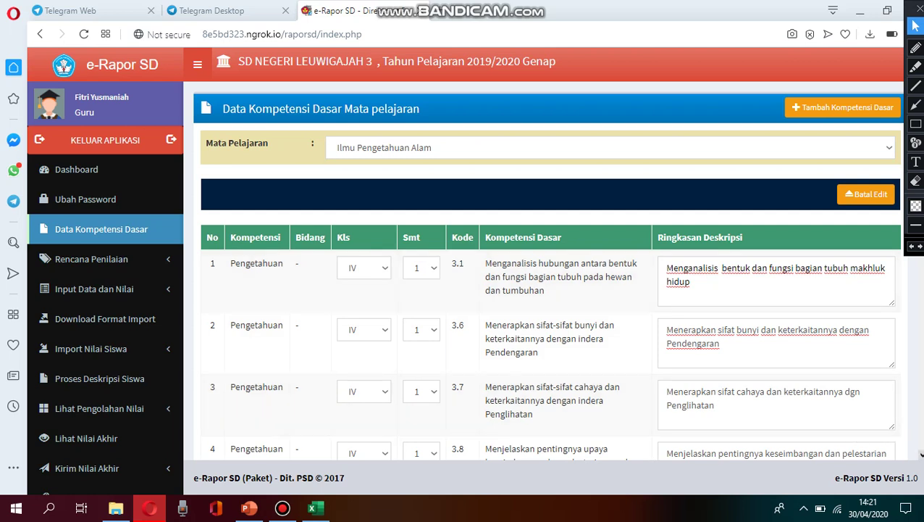
# Choose semester 2 for the class IV knowledge competencies 3.2 and 3.3
pyautogui.click(920, 455)
pyautogui.click(921, 455)
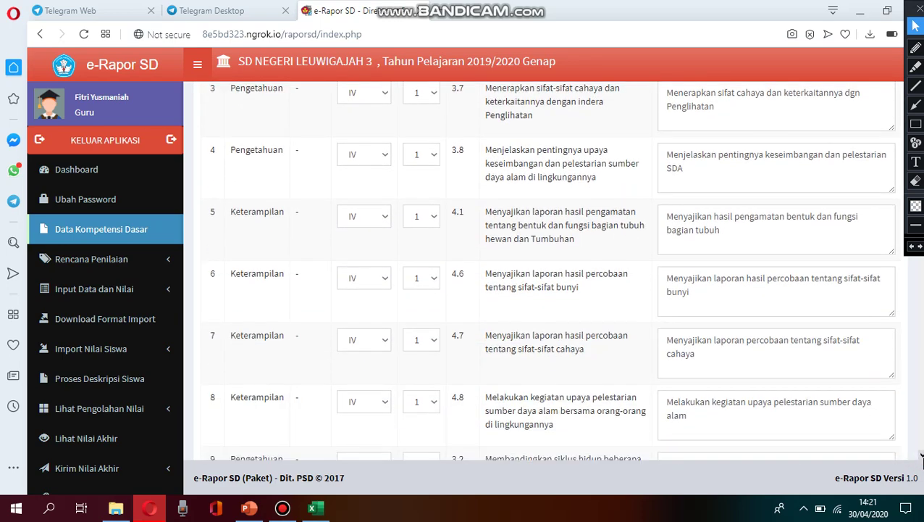
pyautogui.click(921, 455)
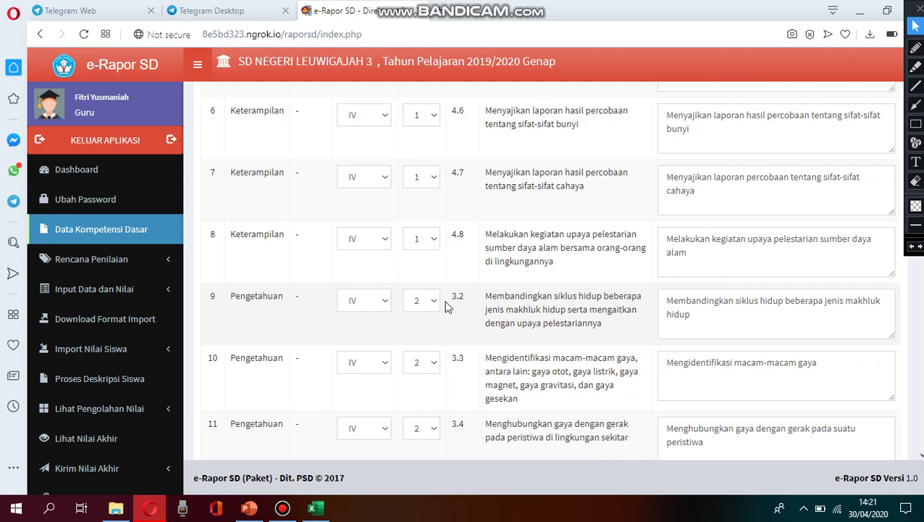
pyautogui.click(433, 300)
pyautogui.click(419, 346)
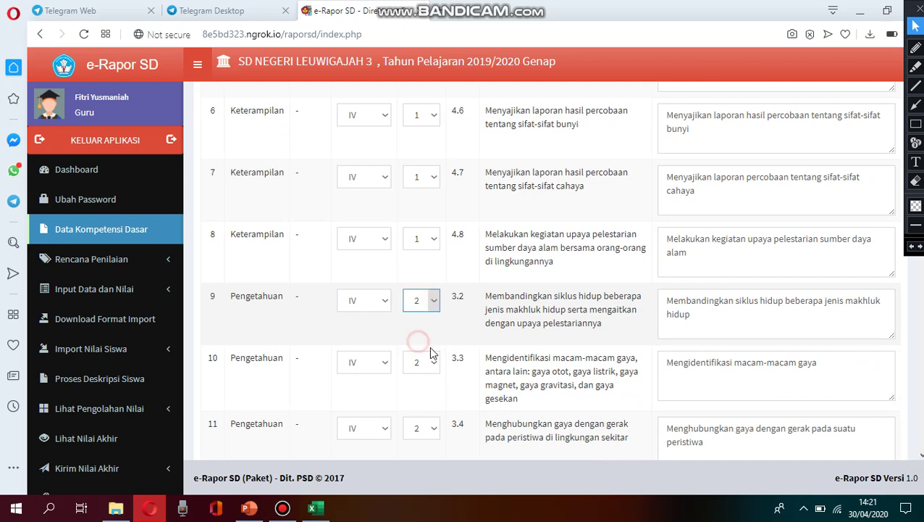
pyautogui.click(434, 365)
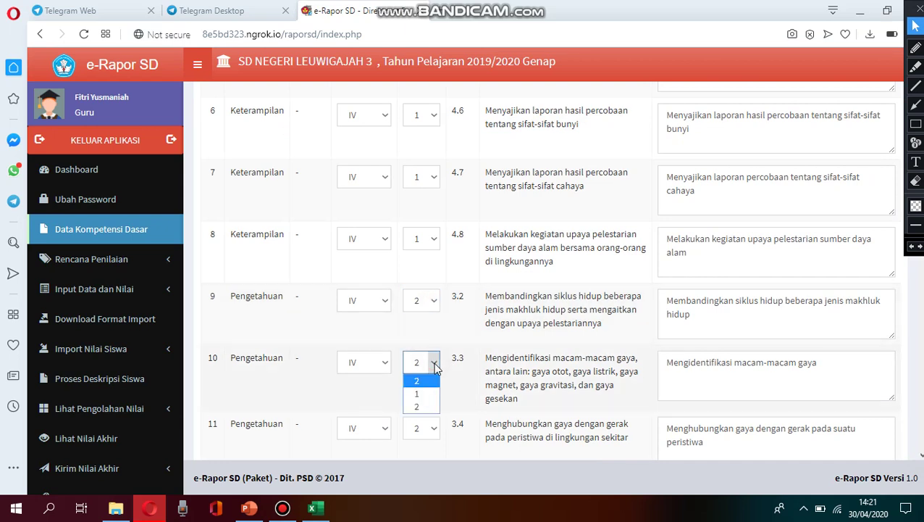
pyautogui.click(417, 407)
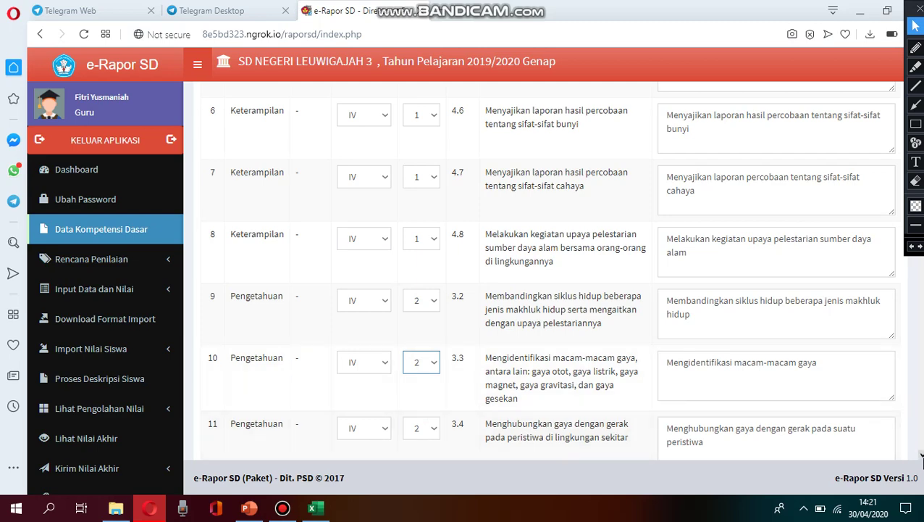
# Save the edited Ilmu Pengetahuan Alam competency data and acknowledge the save notice
pyautogui.click(922, 455)
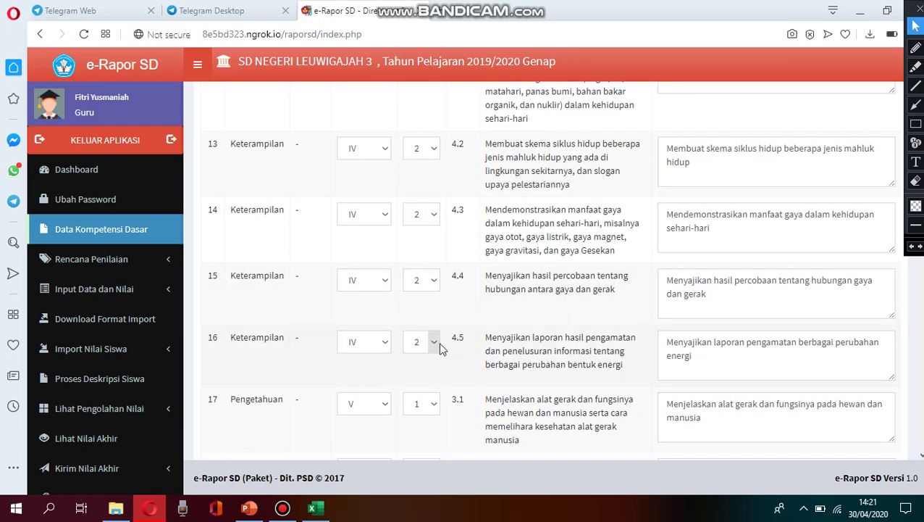
pyautogui.click(922, 454)
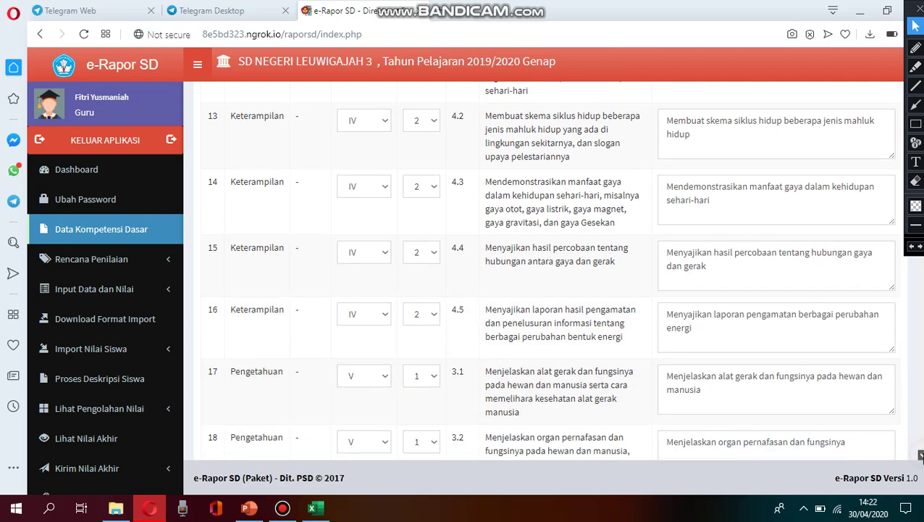
pyautogui.moveTo(922, 455); pyautogui.dragTo(921, 455)
pyautogui.click(873, 400)
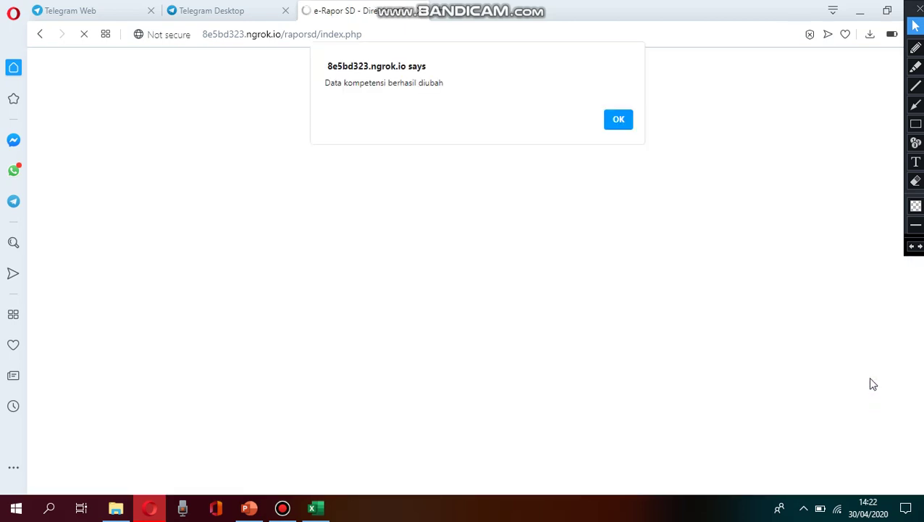
pyautogui.click(624, 127)
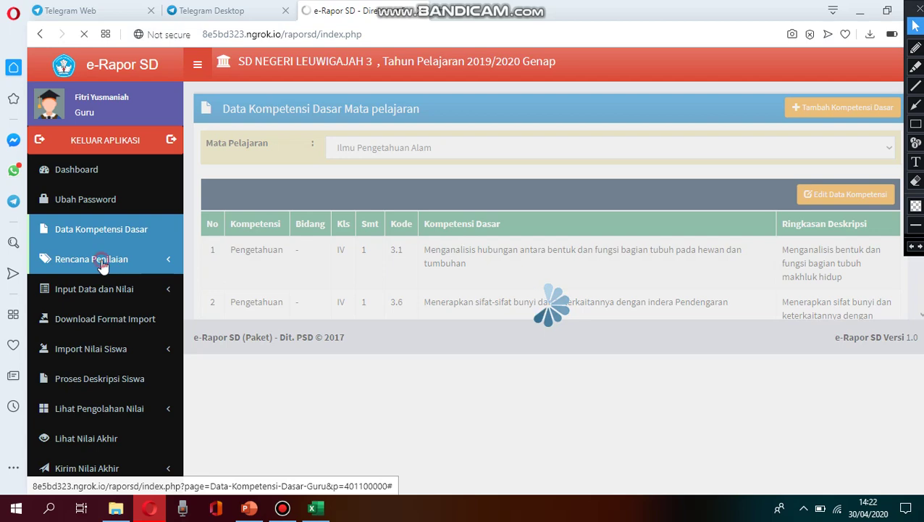
# Start a knowledge assessment plan (Rencana Nilai Pengetahuan) for Kelas 4 B, Ilmu Pengetahuan Alam, with 4 daily assessments
pyautogui.click(103, 261)
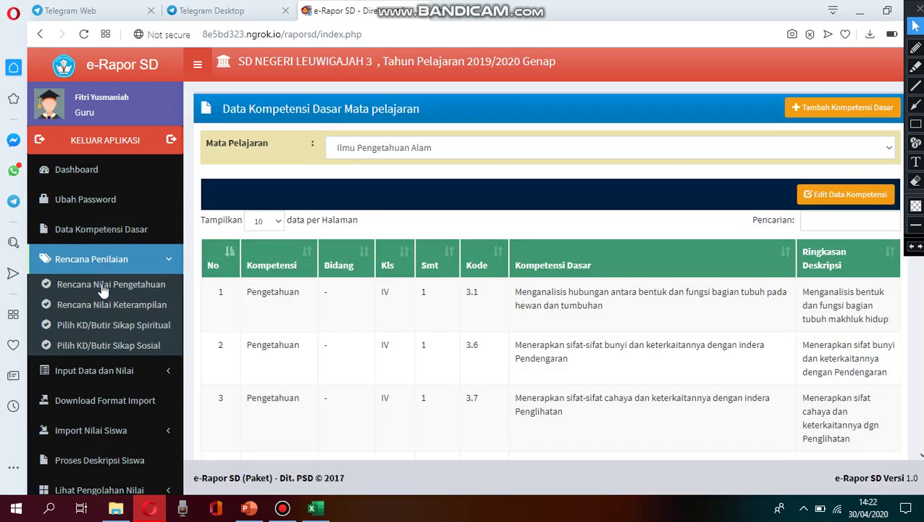
pyautogui.click(103, 287)
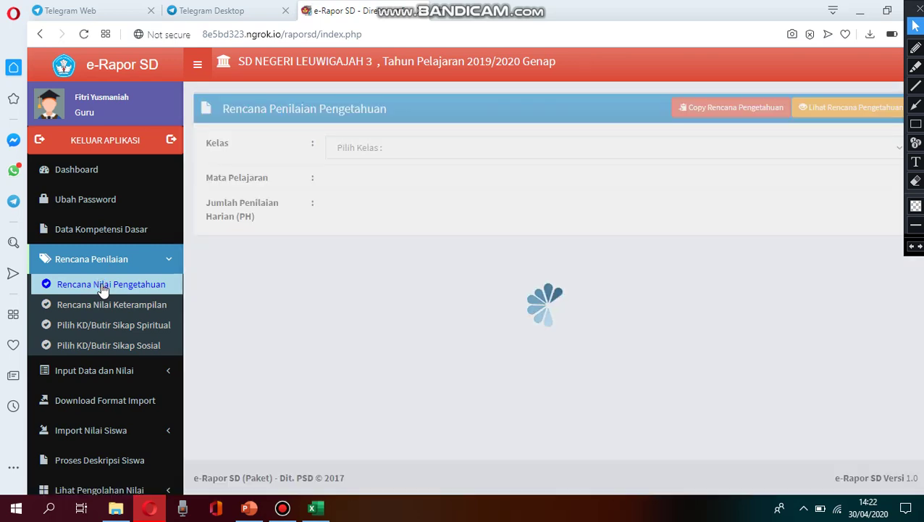
pyautogui.click(894, 145)
pyautogui.click(416, 184)
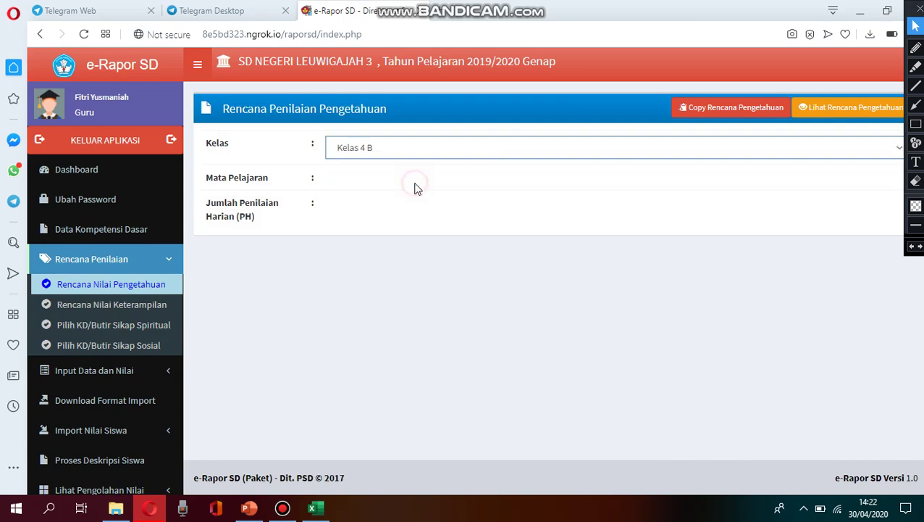
pyautogui.click(897, 182)
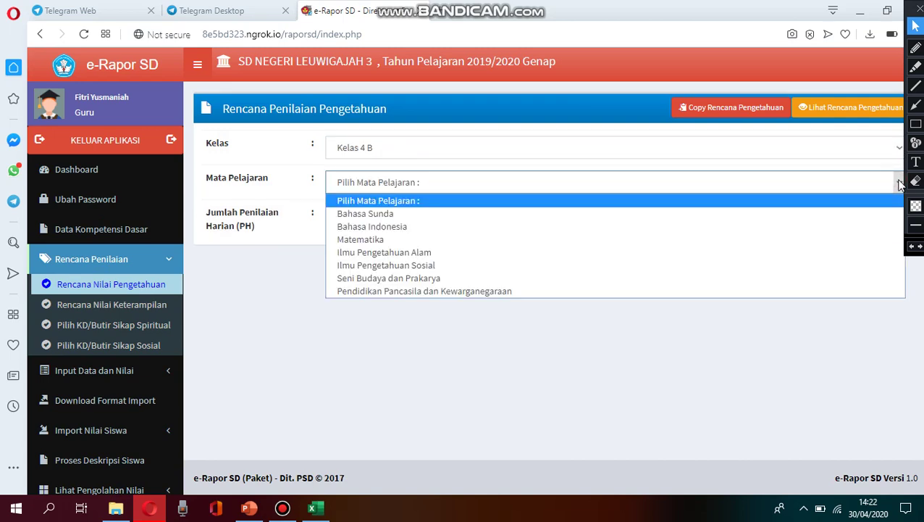
pyautogui.click(463, 253)
pyautogui.click(390, 218)
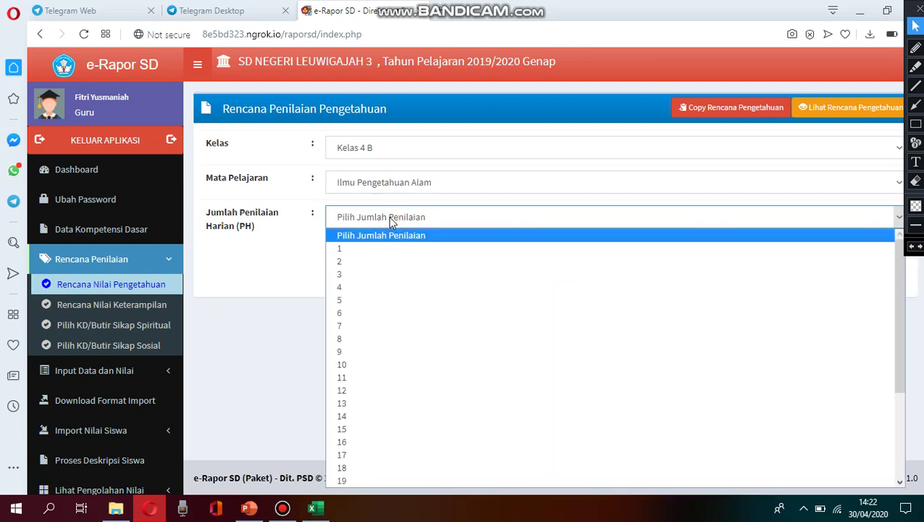
pyautogui.click(362, 297)
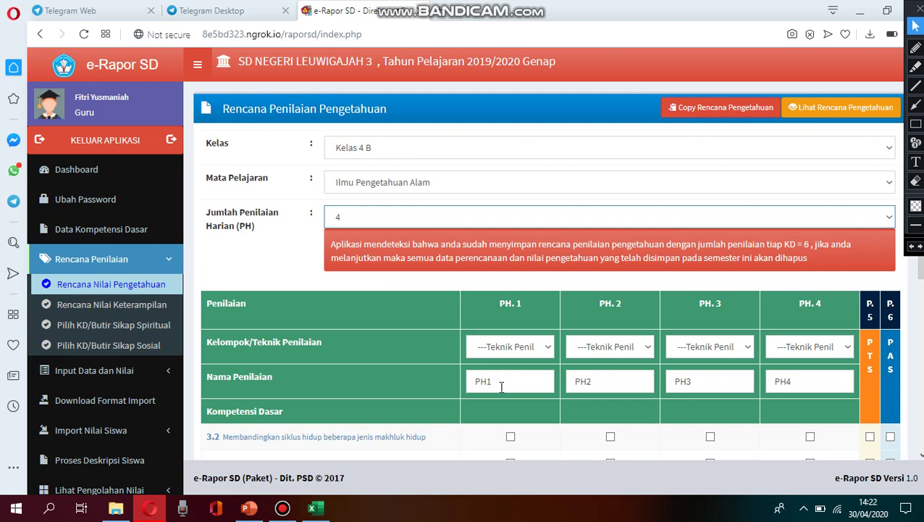
# Name the four daily assessments PH. 1 to PH. 4 as T6, T7, T8 and T9
pyautogui.moveTo(499, 387); pyautogui.dragTo(460, 389)
pyautogui.write('T6')
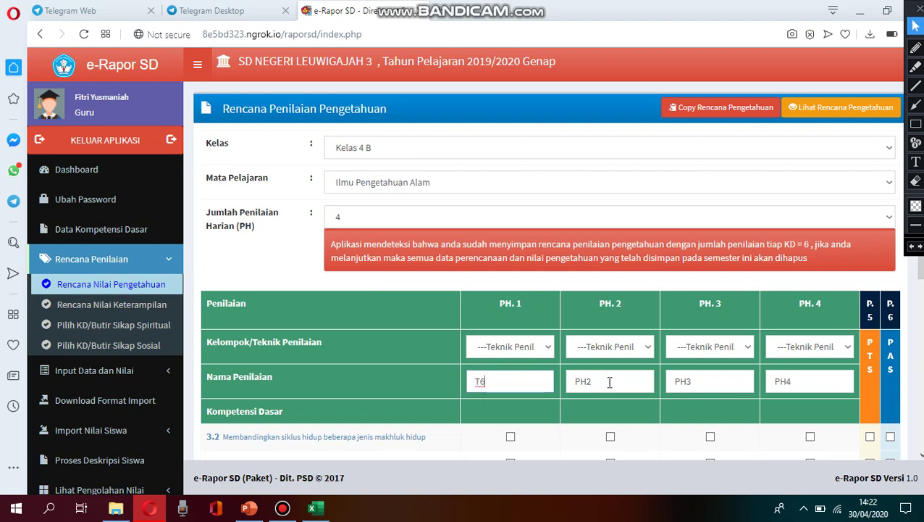
pyautogui.press('Tab')
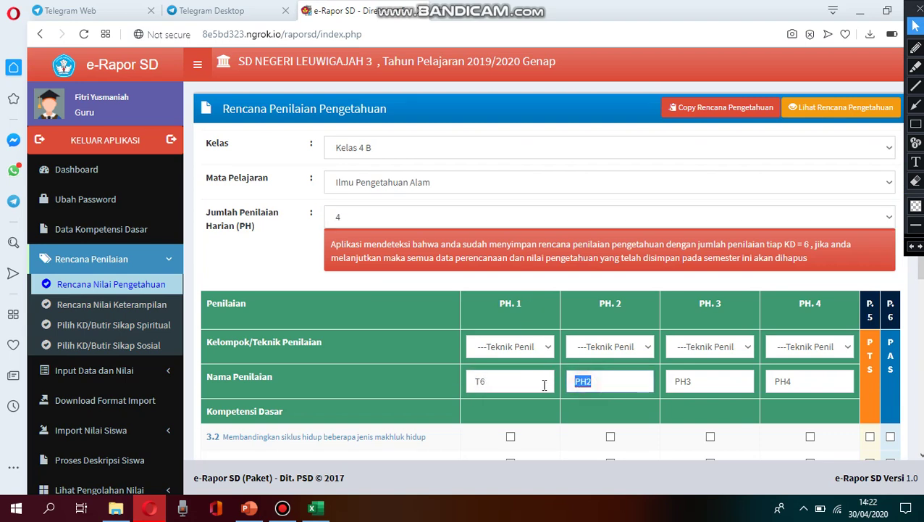
pyautogui.write('T7')
pyautogui.press('Tab')
pyautogui.write('T8')
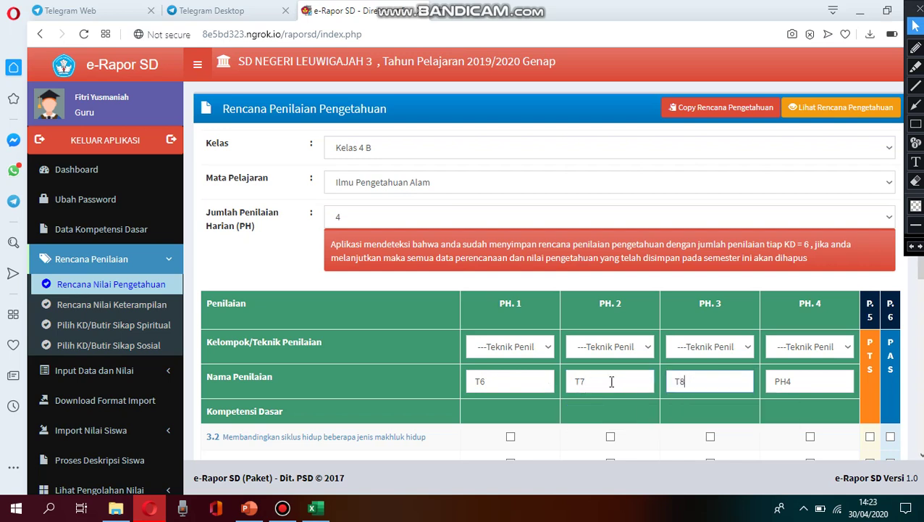
pyautogui.click(783, 383)
pyautogui.moveTo(772, 382); pyautogui.dragTo(762, 389)
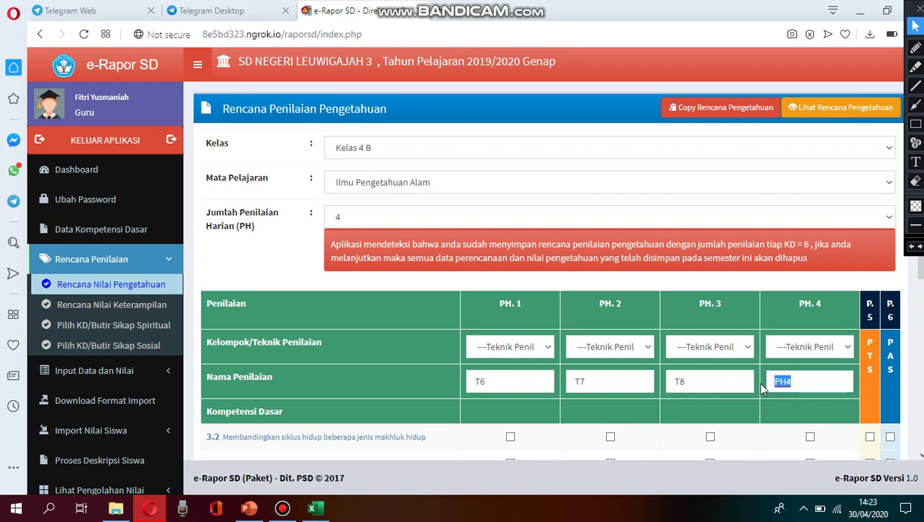
pyautogui.write('T9')
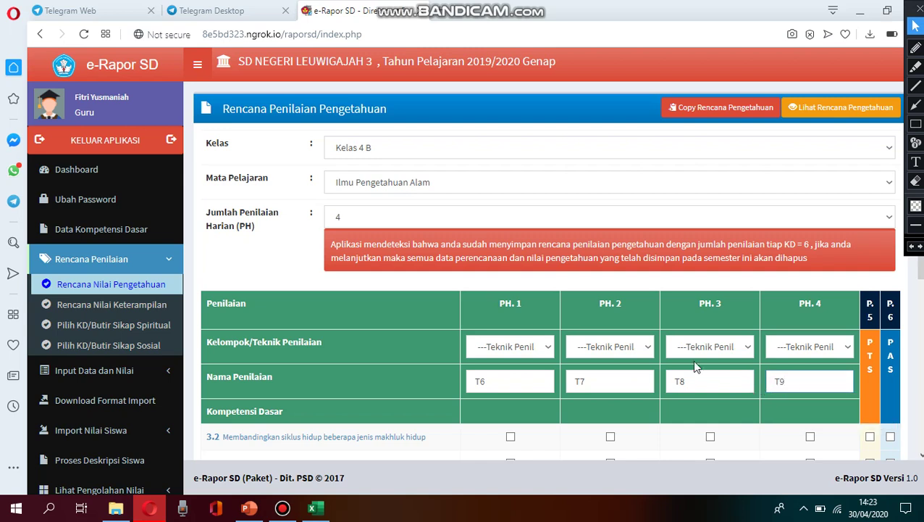
# Set the assessment technique to Tes Tulis for PH. 1 and PH. 2, and to Penugasan for PH. 3 and PH. 4
pyautogui.click(551, 347)
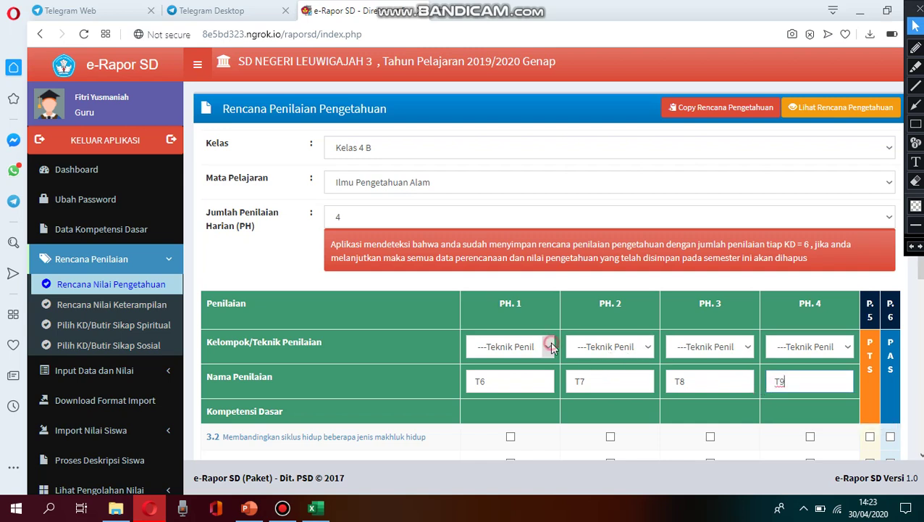
pyautogui.click(508, 377)
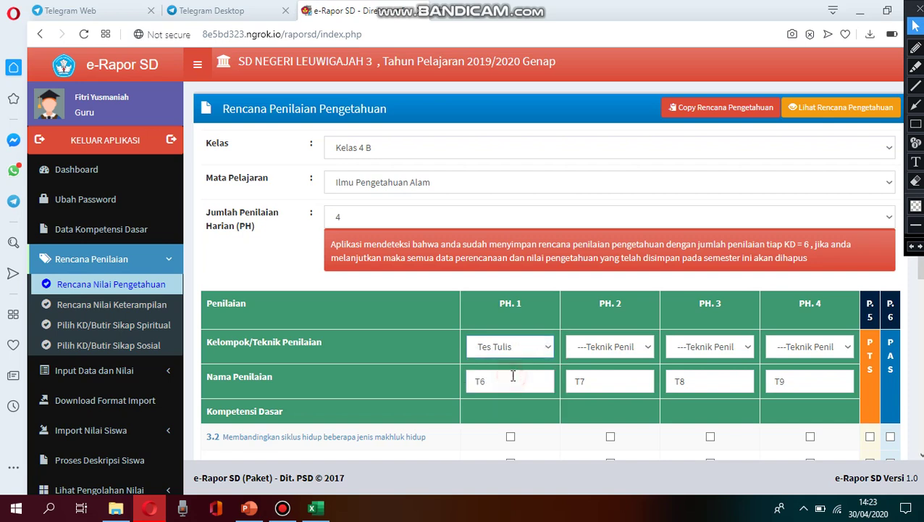
pyautogui.click(646, 347)
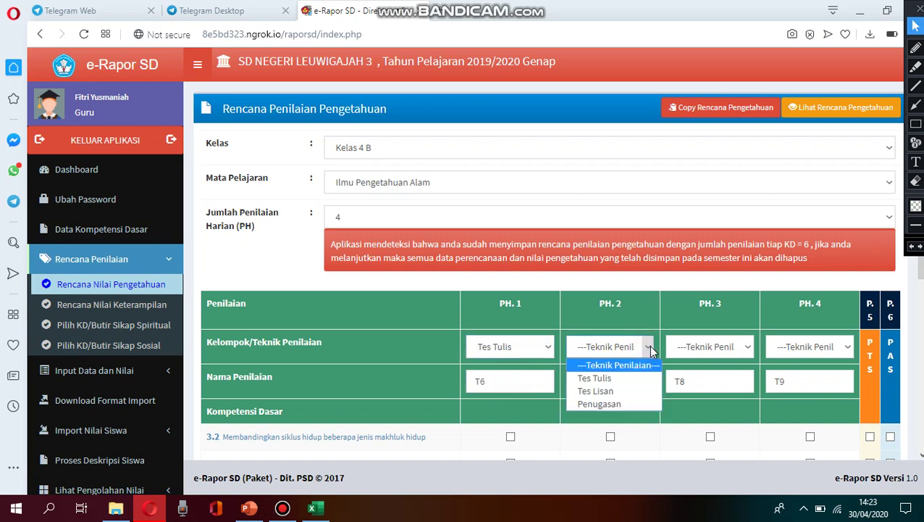
pyautogui.click(622, 379)
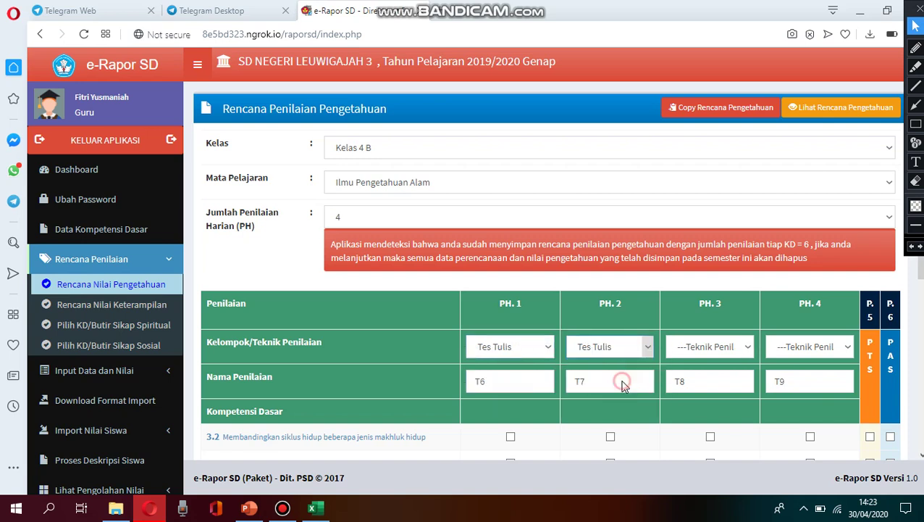
pyautogui.click(749, 347)
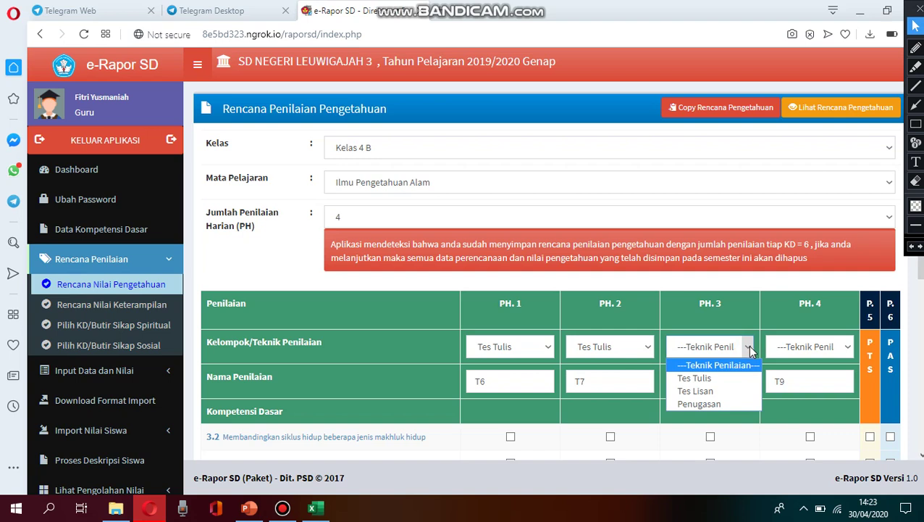
pyautogui.click(844, 346)
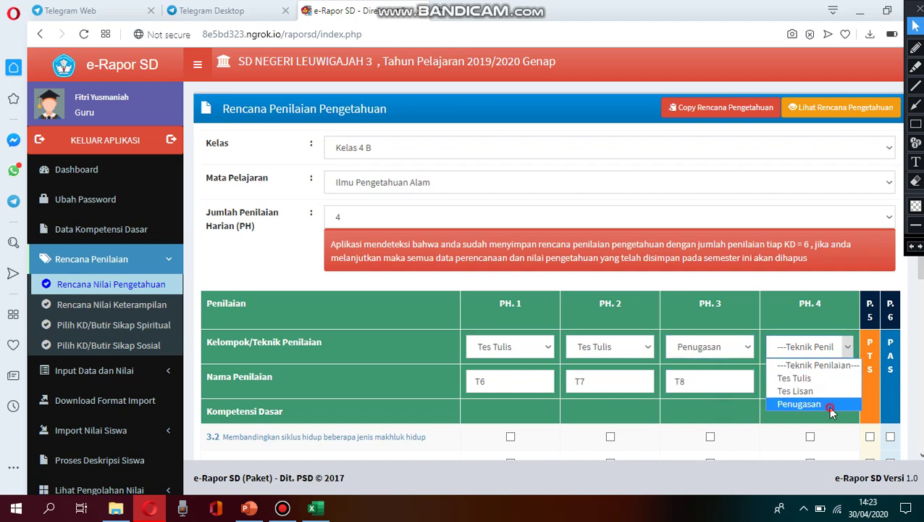
pyautogui.click(827, 407)
pyautogui.scroll(-2, 551, 290)
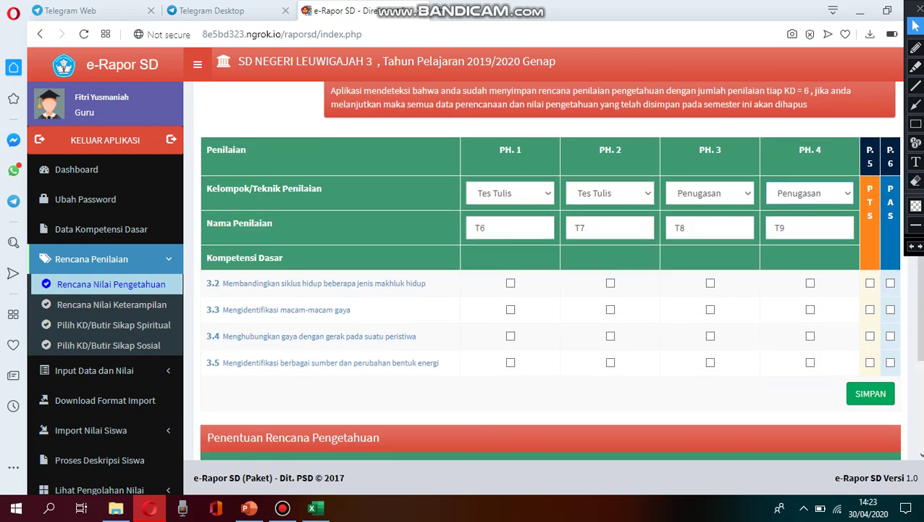
pyautogui.click(916, 123)
pyautogui.moveTo(202, 275)
pyautogui.mouseDown()
pyautogui.moveTo(391, 334)
pyautogui.moveTo(437, 360)
pyautogui.moveTo(444, 375)
pyautogui.mouseUp()
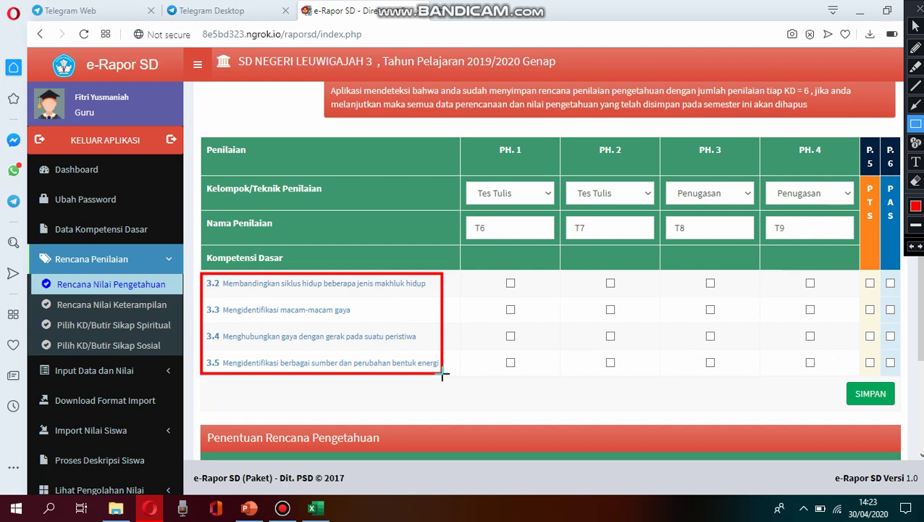
pyautogui.click(912, 248)
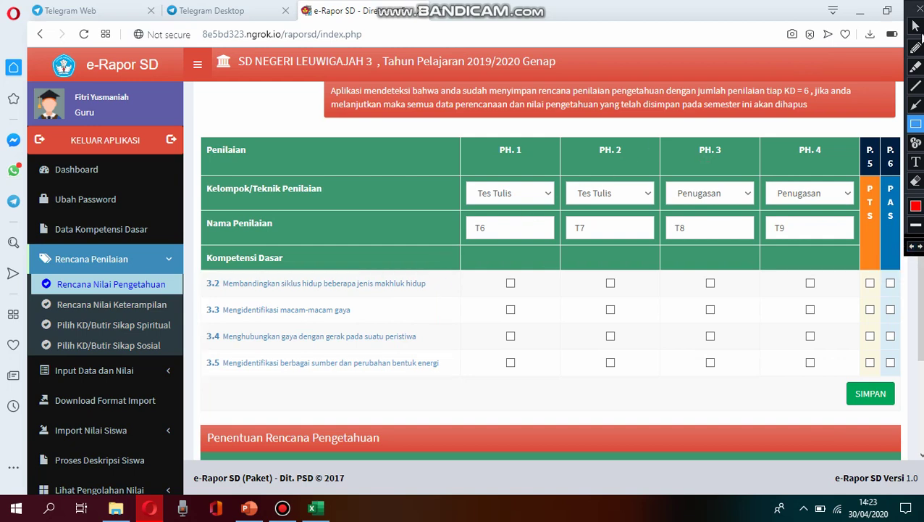
pyautogui.click(914, 26)
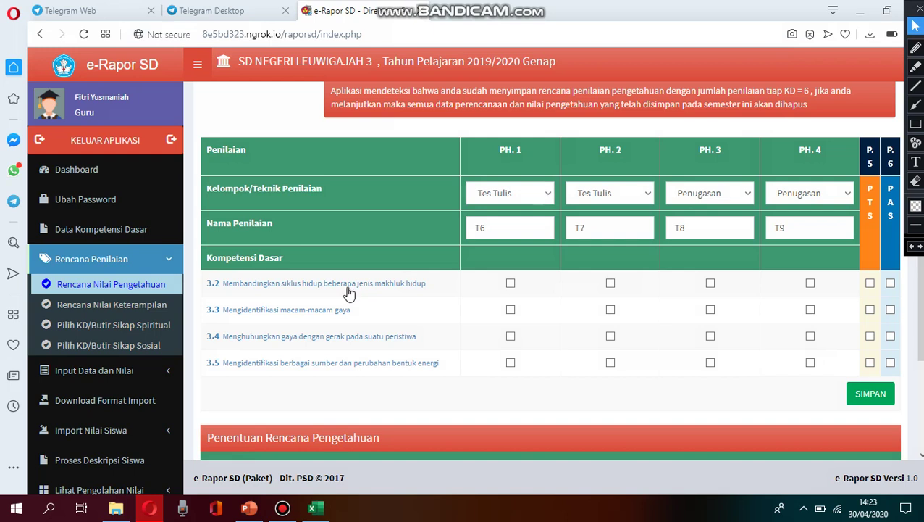
# Assign competency 3.2 to PH. 1 and PH. 4, 3.3 to PH. 2, 3.4 to PH. 3, and 3.5 to PH. 4
pyautogui.click(510, 284)
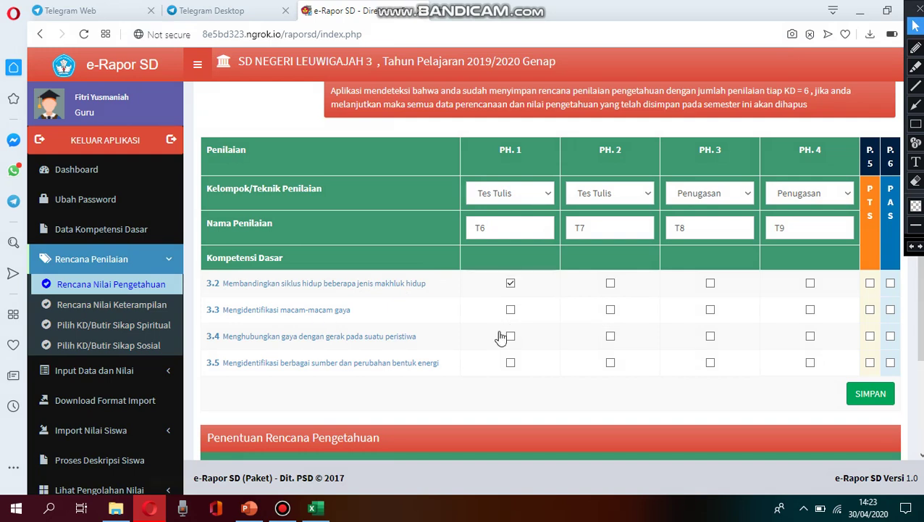
pyautogui.click(610, 311)
pyautogui.click(709, 338)
pyautogui.click(811, 363)
pyautogui.click(810, 284)
# Assign competencies 3.2 and 3.3 to PTS, and all four competencies 3.2 to 3.5 to PAS
pyautogui.click(870, 283)
pyautogui.click(870, 309)
pyautogui.click(891, 283)
pyautogui.click(891, 310)
pyautogui.click(890, 336)
pyautogui.click(891, 362)
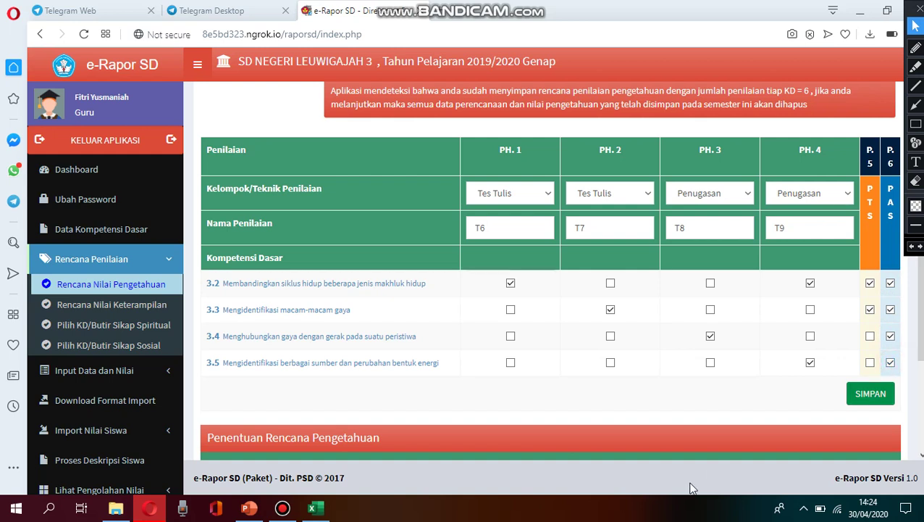
# Save the knowledge assessment plan, accept replacing the existing plan data, and acknowledge the save notice
pyautogui.click(873, 394)
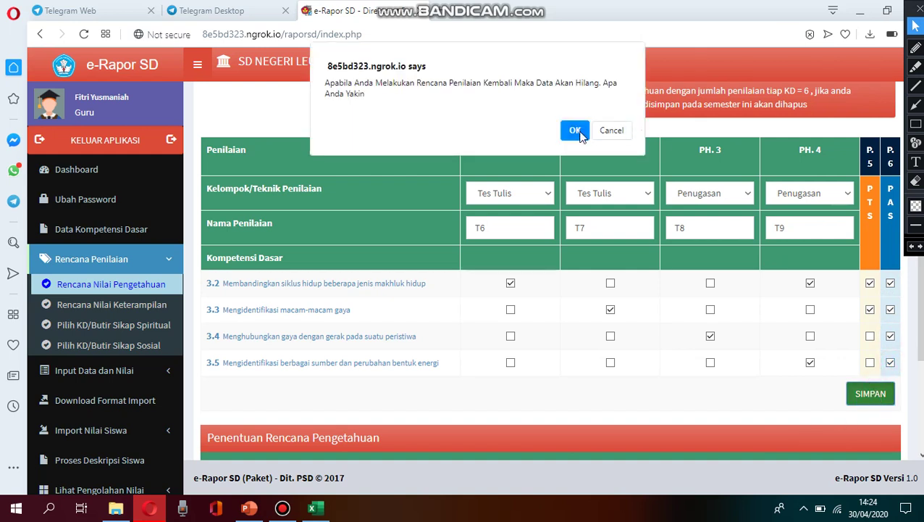
pyautogui.click(575, 131)
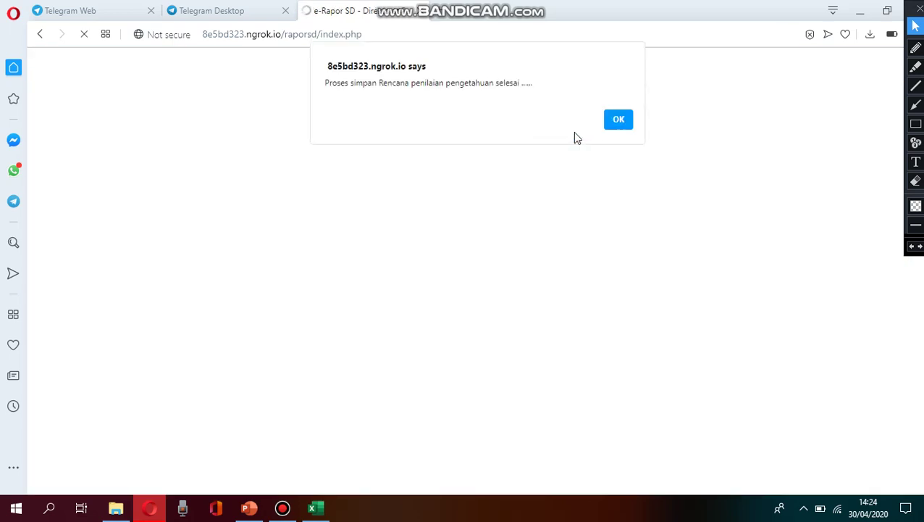
pyautogui.click(621, 121)
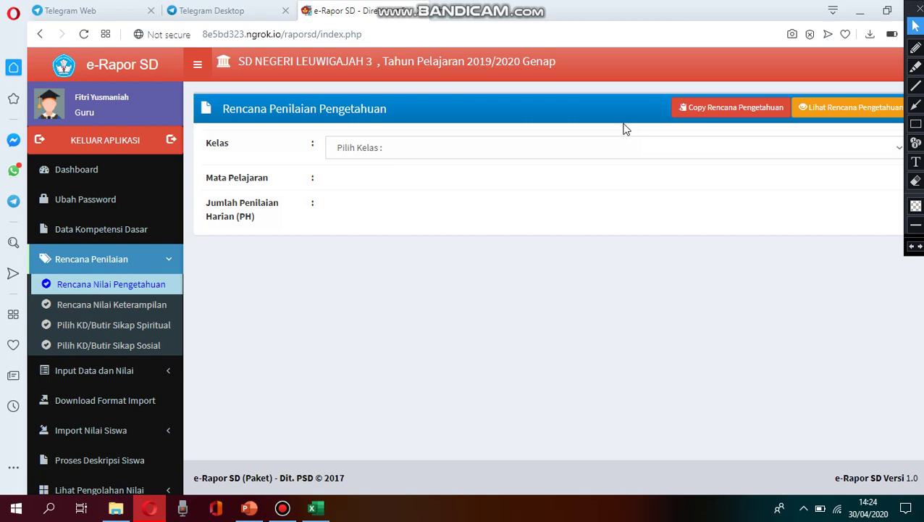
# Open the knowledge score entry form (Input Nilai Pengetahuan) for Kelas 4 B, Ilmu Pengetahuan Alam, assessment P. 1 ; T6
pyautogui.click(122, 368)
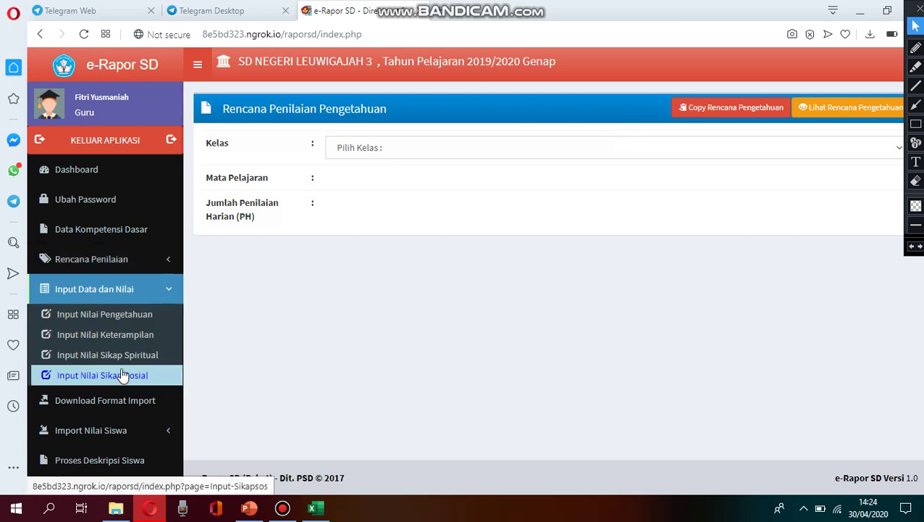
pyautogui.click(132, 315)
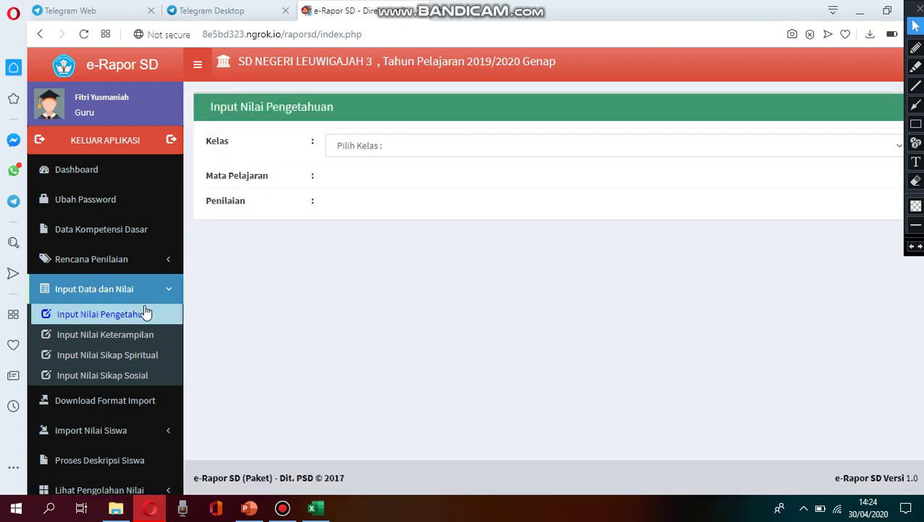
pyautogui.click(664, 152)
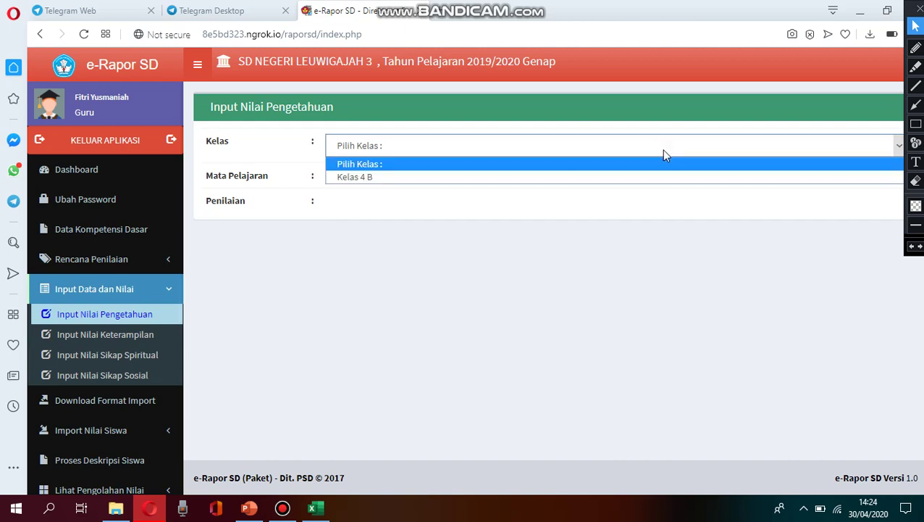
pyautogui.click(608, 178)
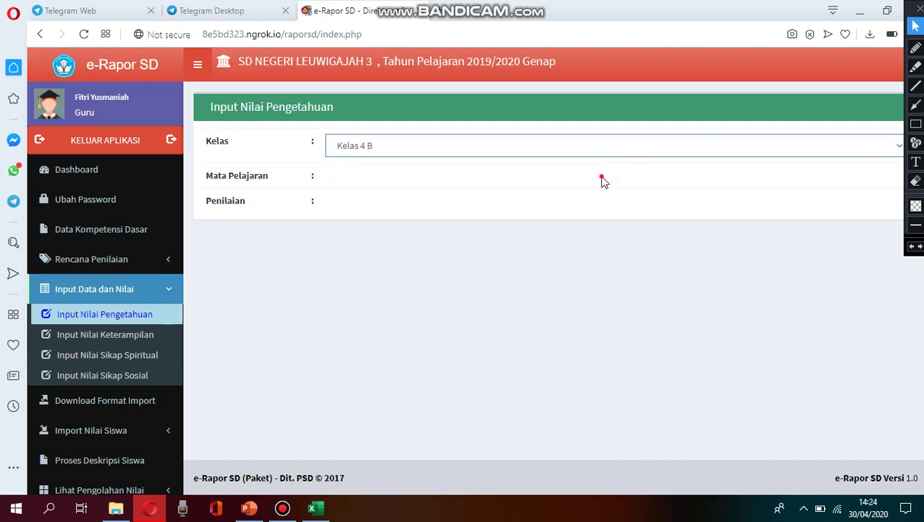
pyautogui.click(896, 178)
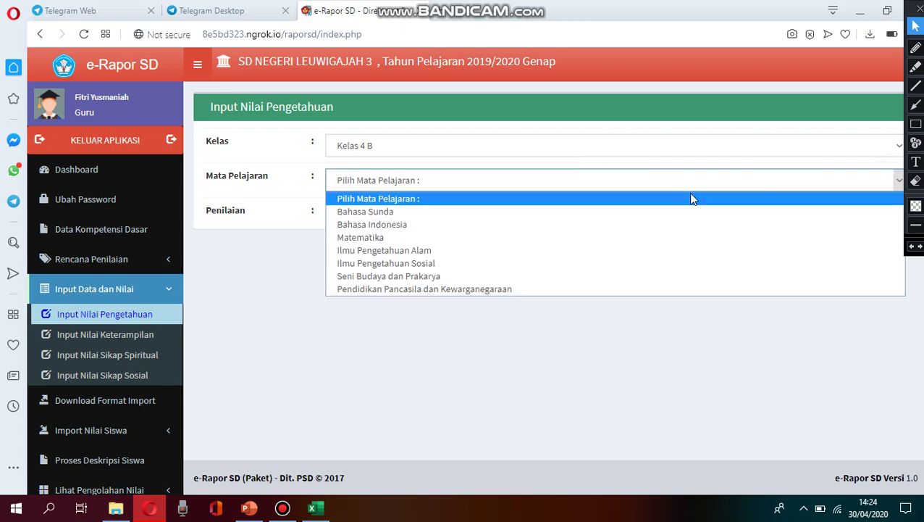
pyautogui.click(538, 260)
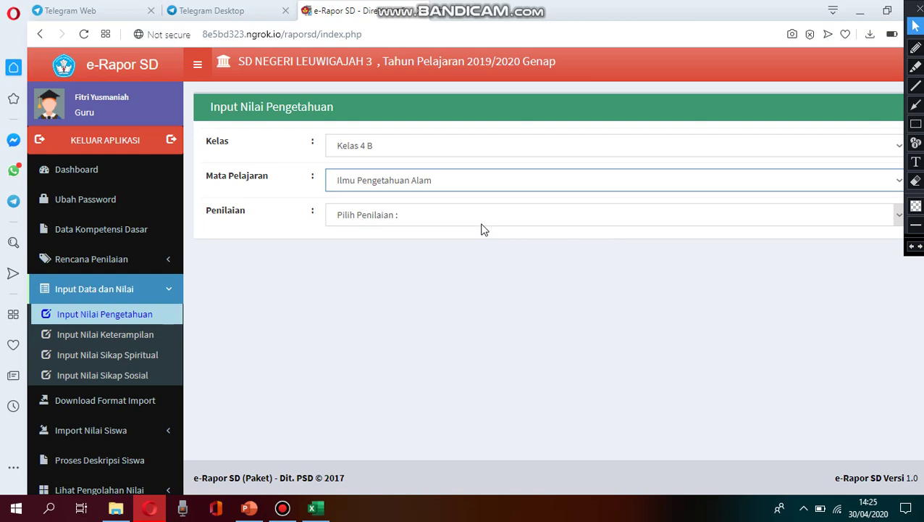
pyautogui.click(483, 225)
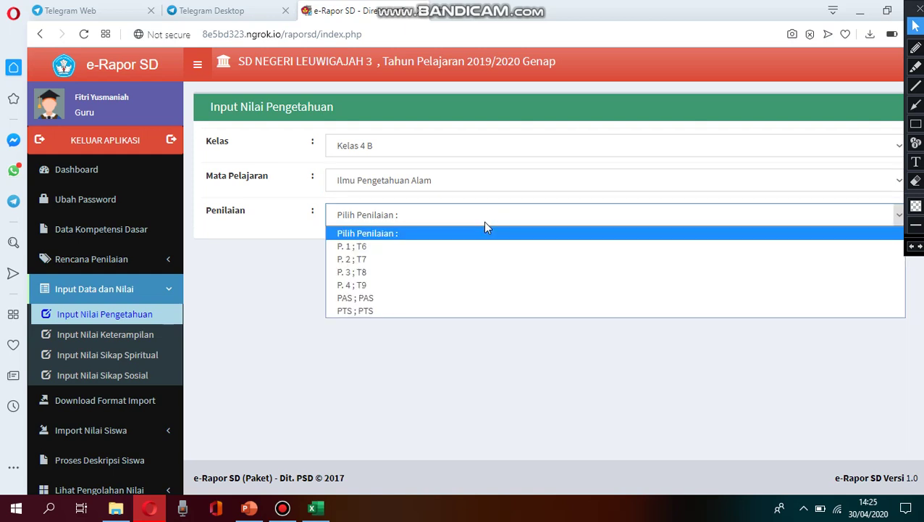
pyautogui.click(440, 248)
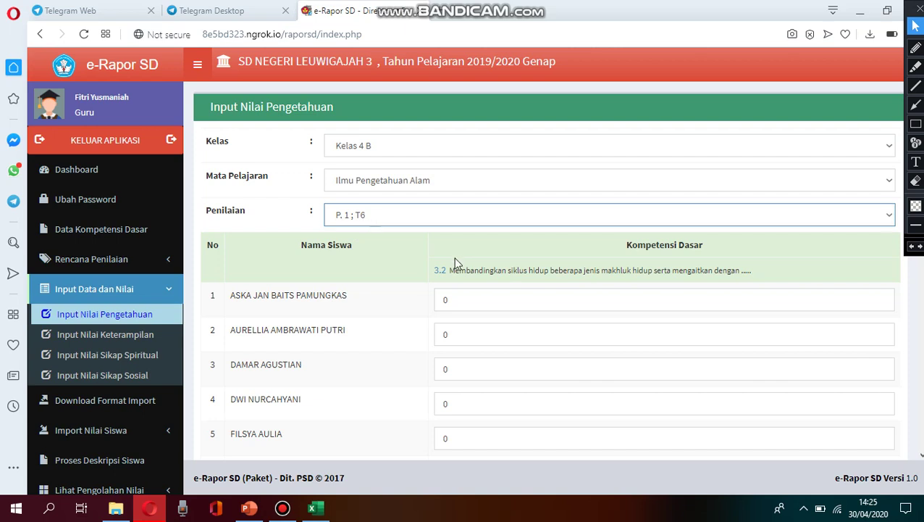
# Enter a score of 70 for the first student under competency 3.2 and go to the end of the student list
pyautogui.moveTo(444, 278)
pyautogui.click(459, 299)
pyautogui.press('BackSpace')
pyautogui.write('7')
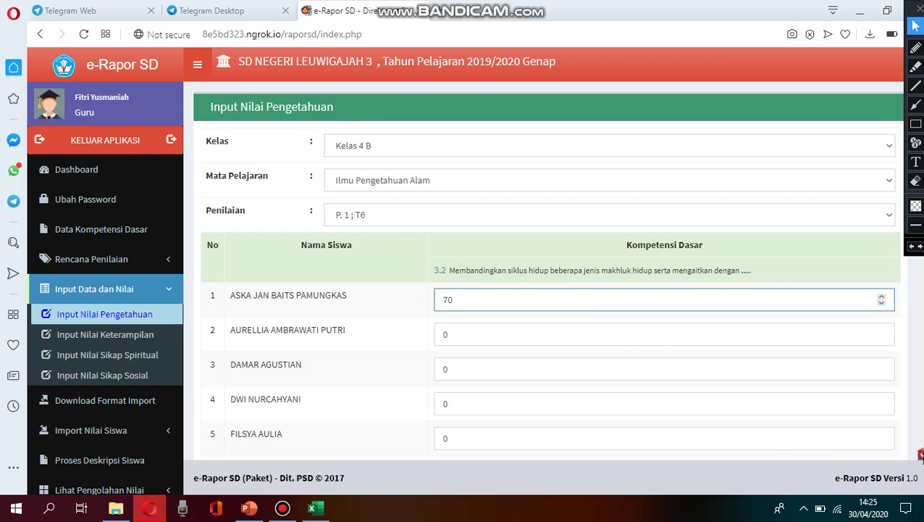
pyautogui.scroll(-10, 921, 454)
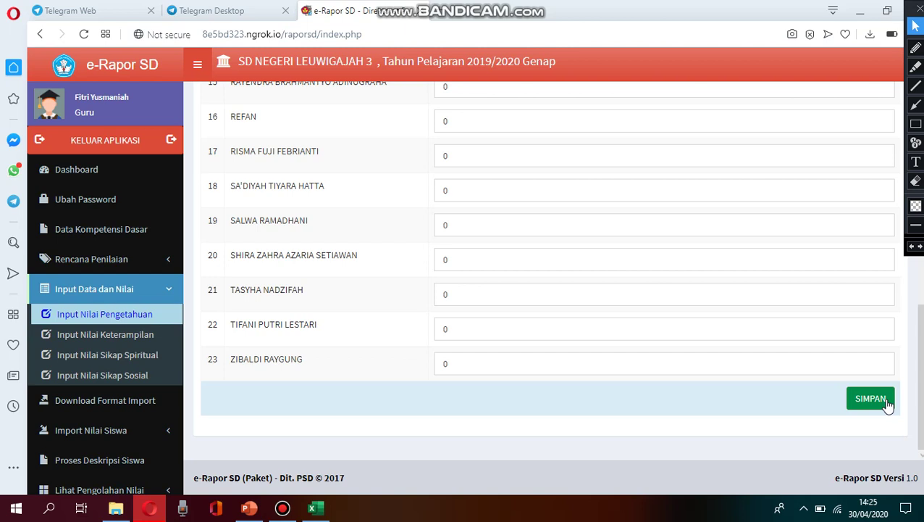
# Download the blank import format for daily knowledge scores for Kelas 4 B, Ilmu Pengetahuan Alam
pyautogui.click(128, 407)
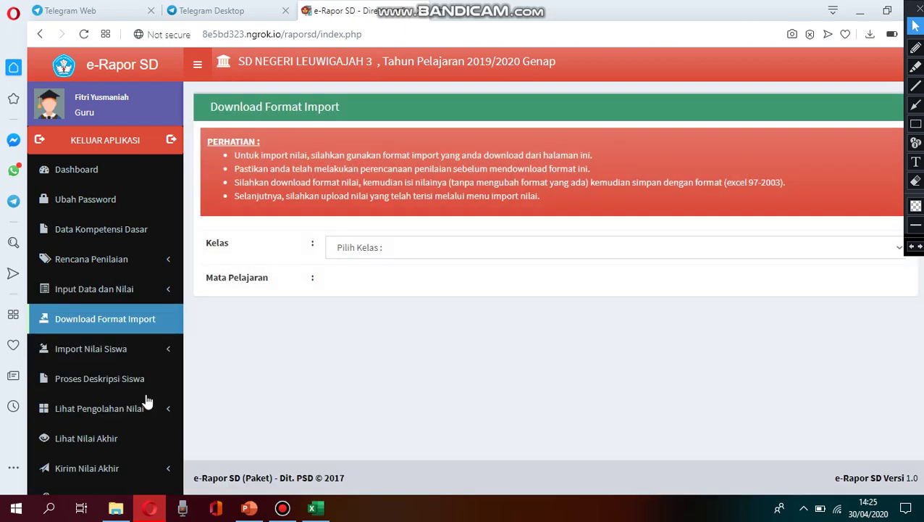
pyautogui.click(897, 248)
pyautogui.click(772, 275)
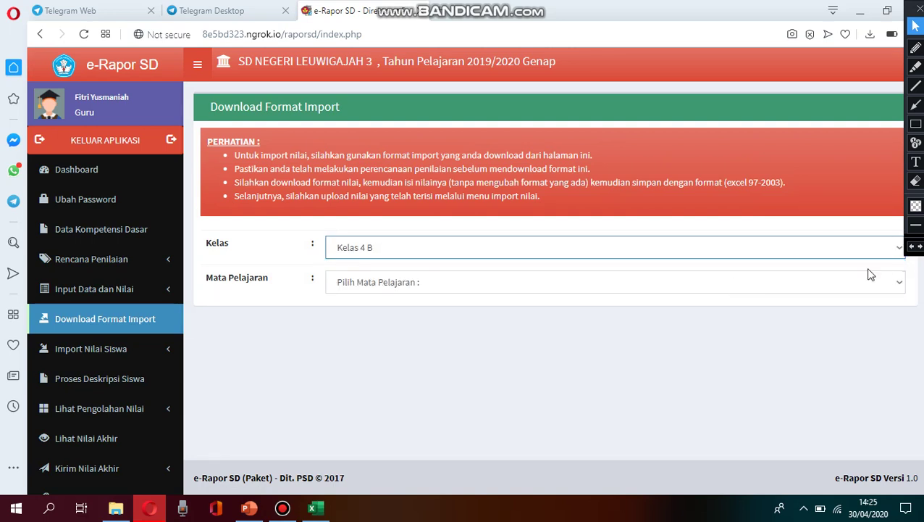
pyautogui.click(899, 282)
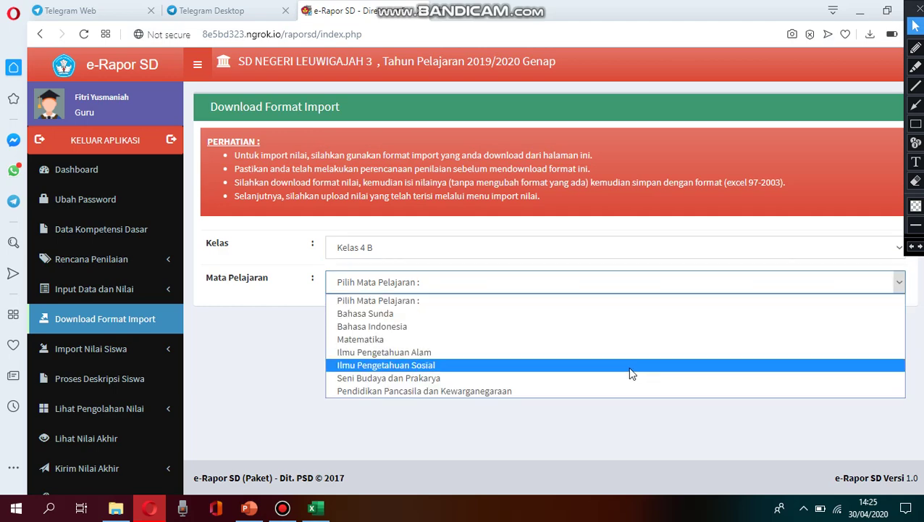
pyautogui.click(630, 352)
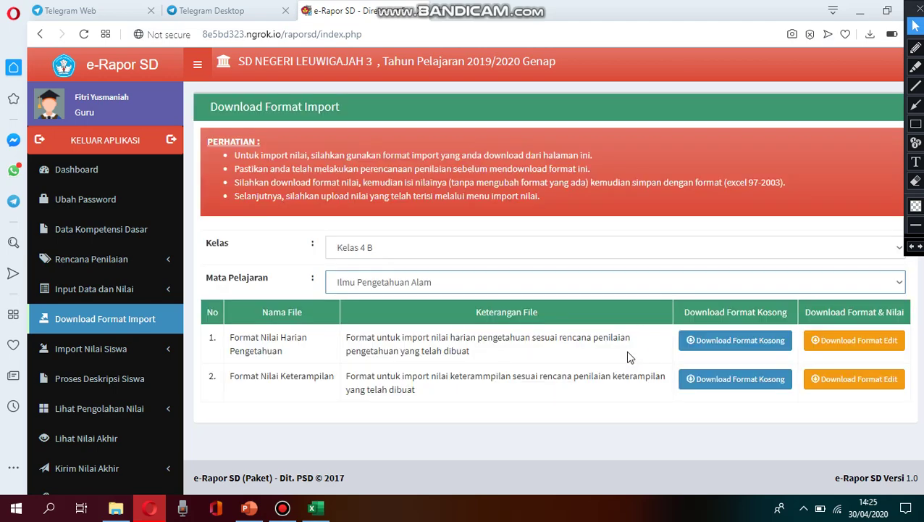
pyautogui.click(727, 339)
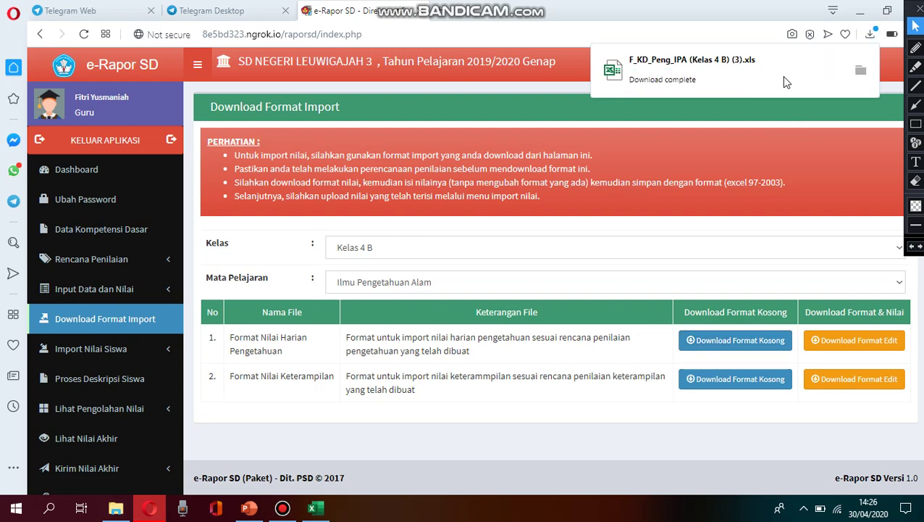
# Open the downloaded F_KD_Peng_IPA (Kelas 4 B) (3).xls in Excel and enable editing
pyautogui.click(749, 68)
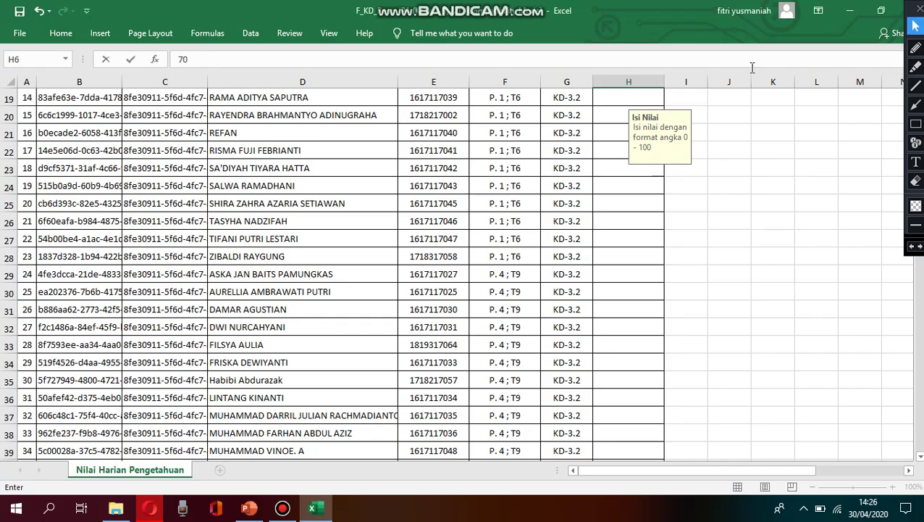
pyautogui.click(792, 292)
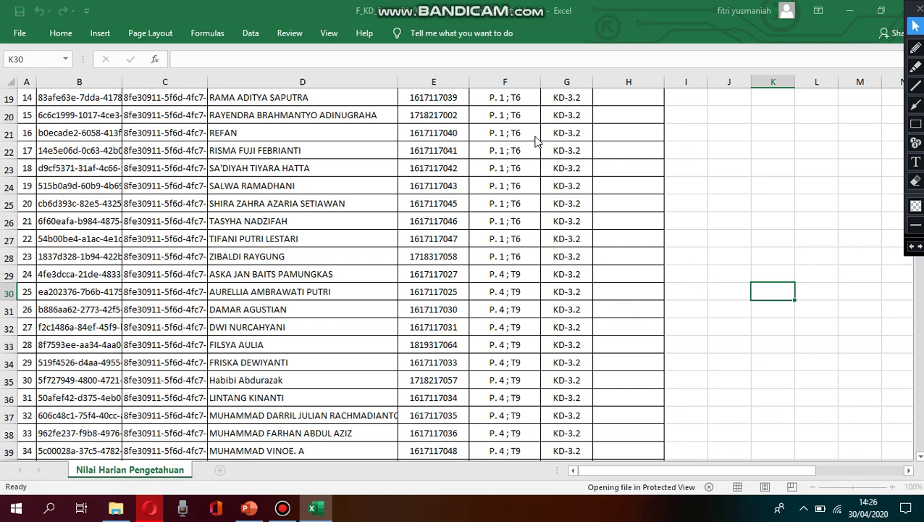
pyautogui.click(773, 249)
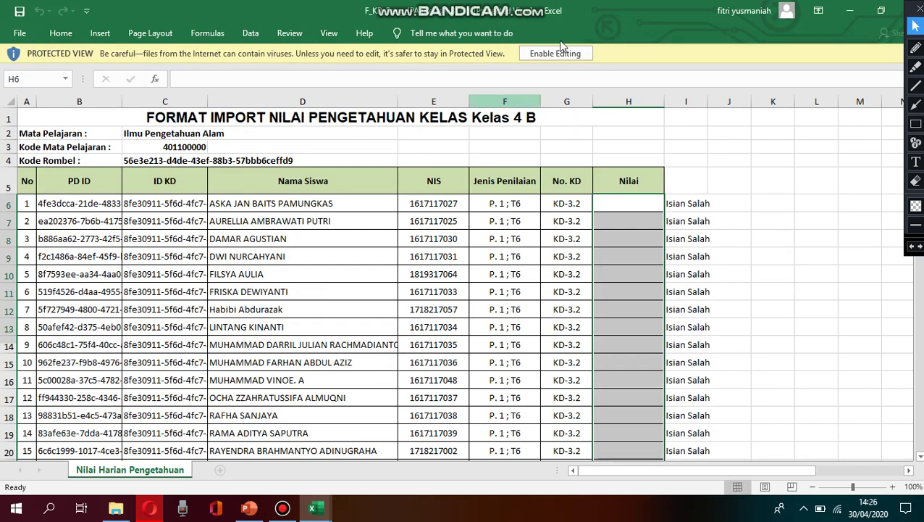
pyautogui.click(559, 53)
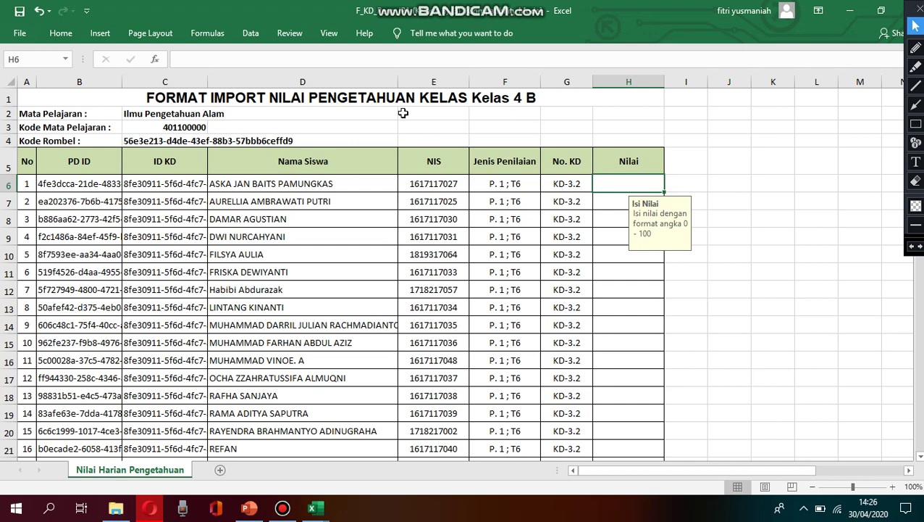
pyautogui.click(626, 187)
pyautogui.write('70')
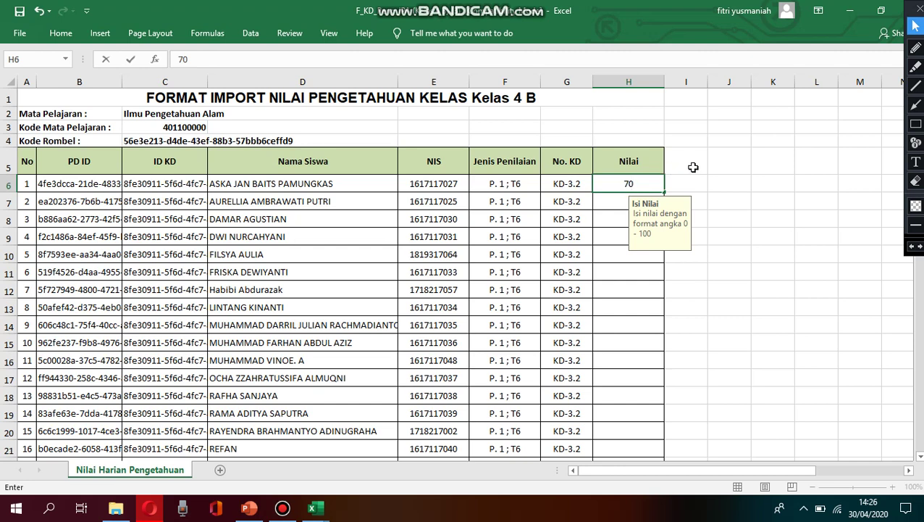
pyautogui.press('Escape')
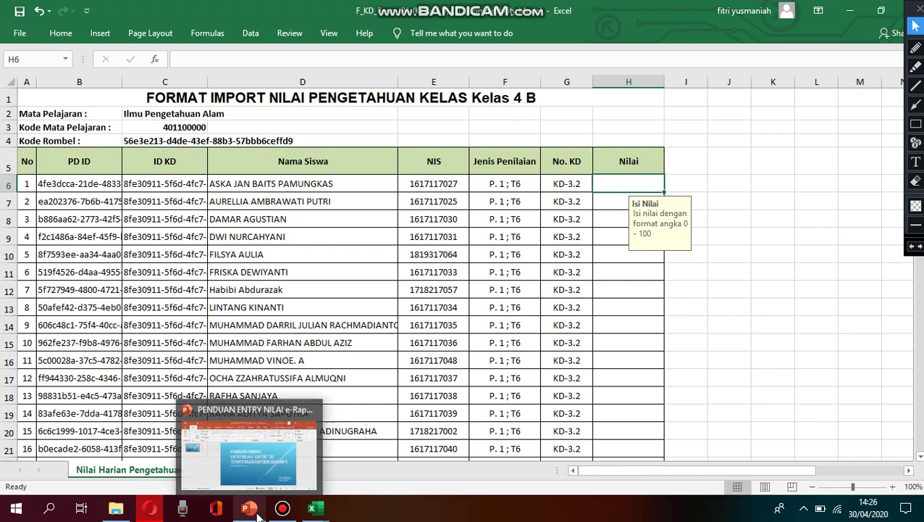
# Switch to e-Rapor SD in the Opera browser and open the daily knowledge score import page (Import Nilai Pengetahuan)
pyautogui.click(156, 510)
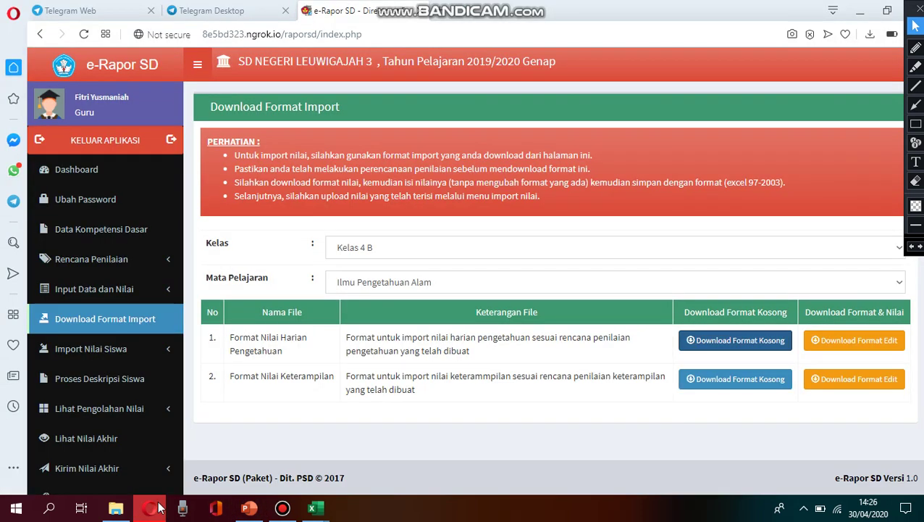
pyautogui.click(130, 352)
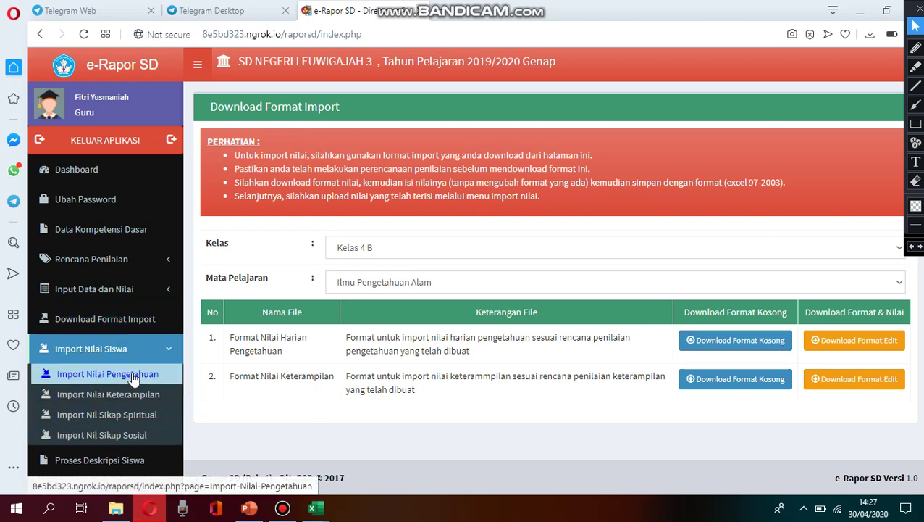
pyautogui.click(132, 376)
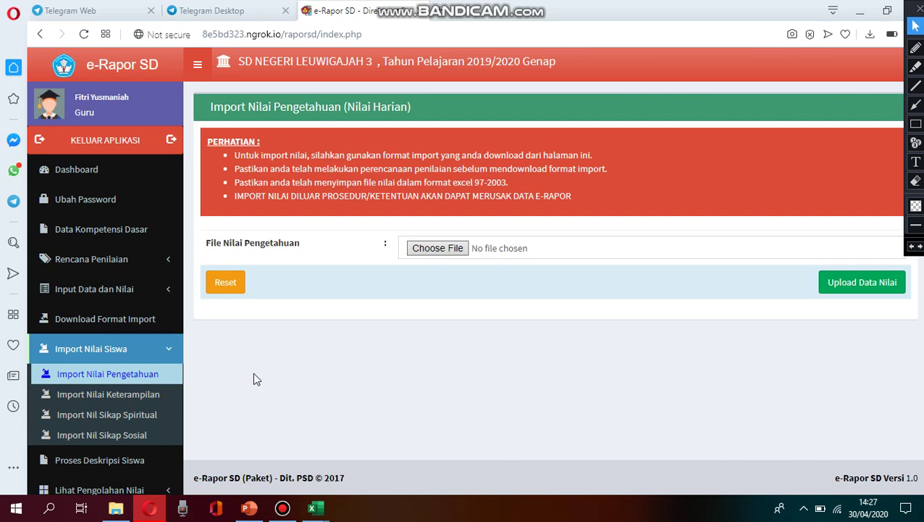
pyautogui.click(444, 254)
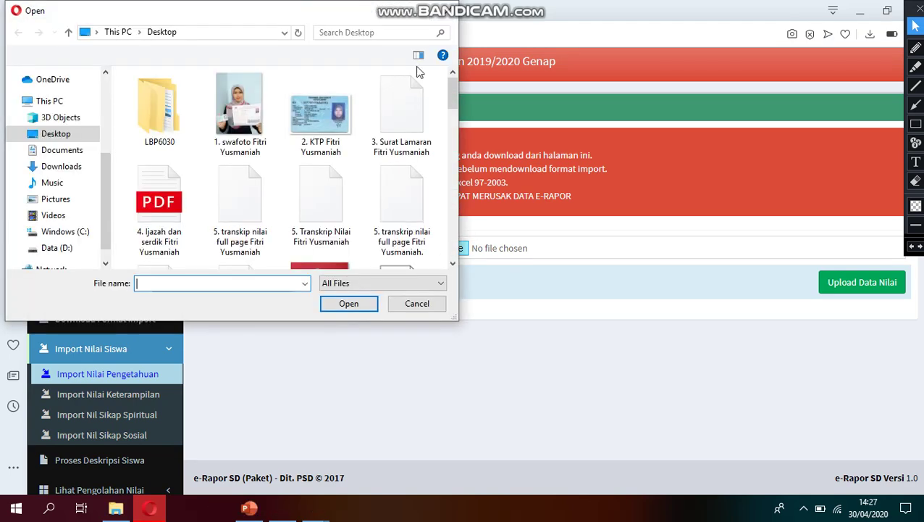
pyautogui.click(448, 15)
pyautogui.click(846, 289)
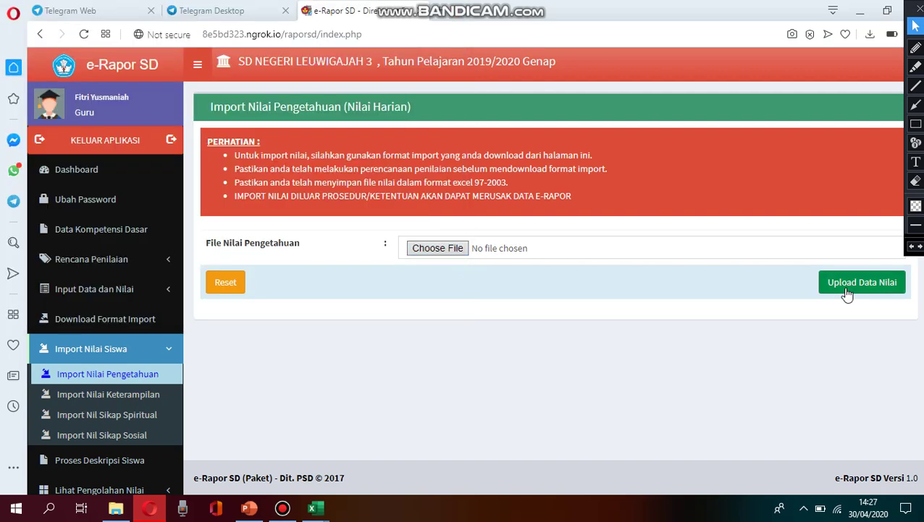